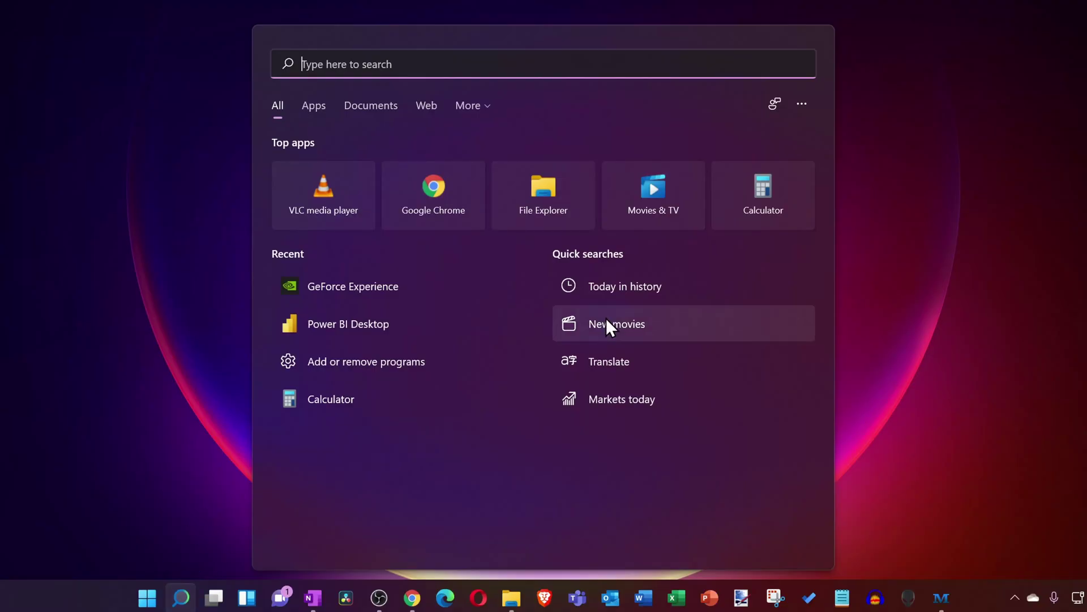
Step: Search Windows for 'geforce experience', launch GeForce Experience, and bring up its in-game overlay
type("geforce experience")
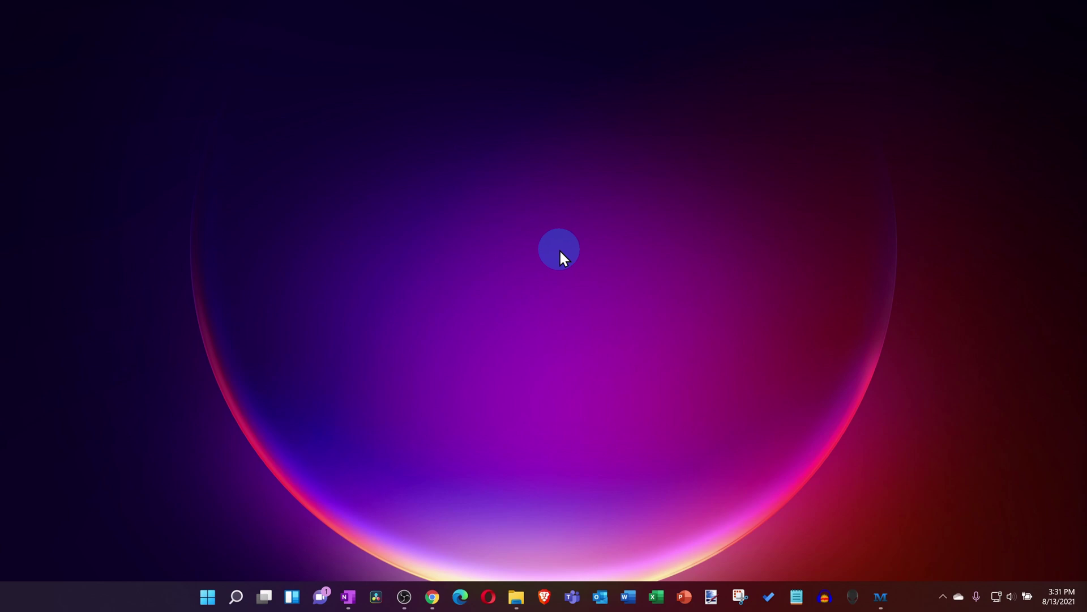
left_click(237, 597)
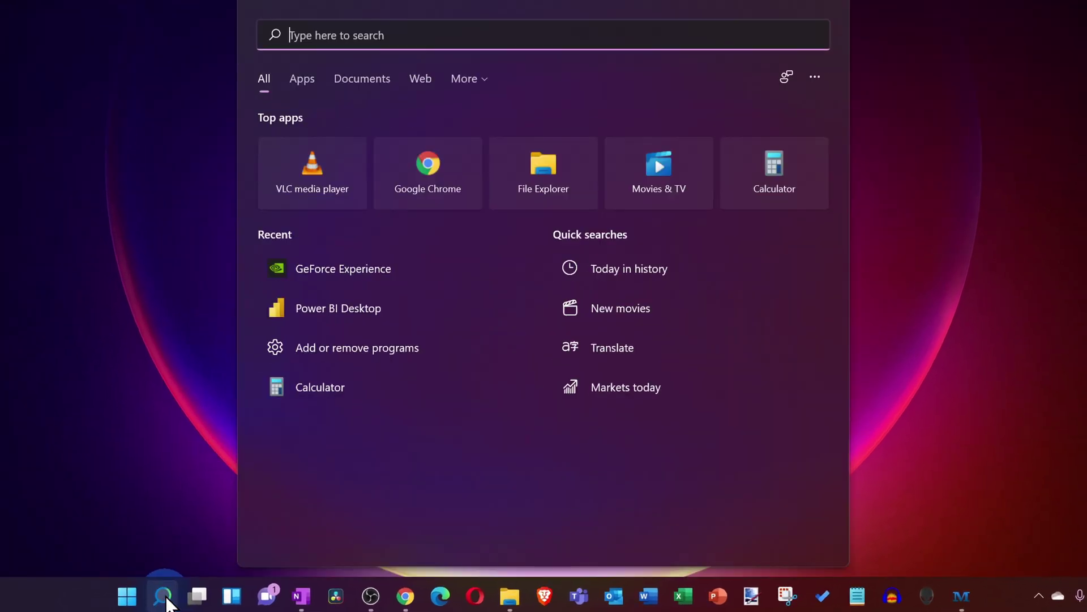
type("geforce experience")
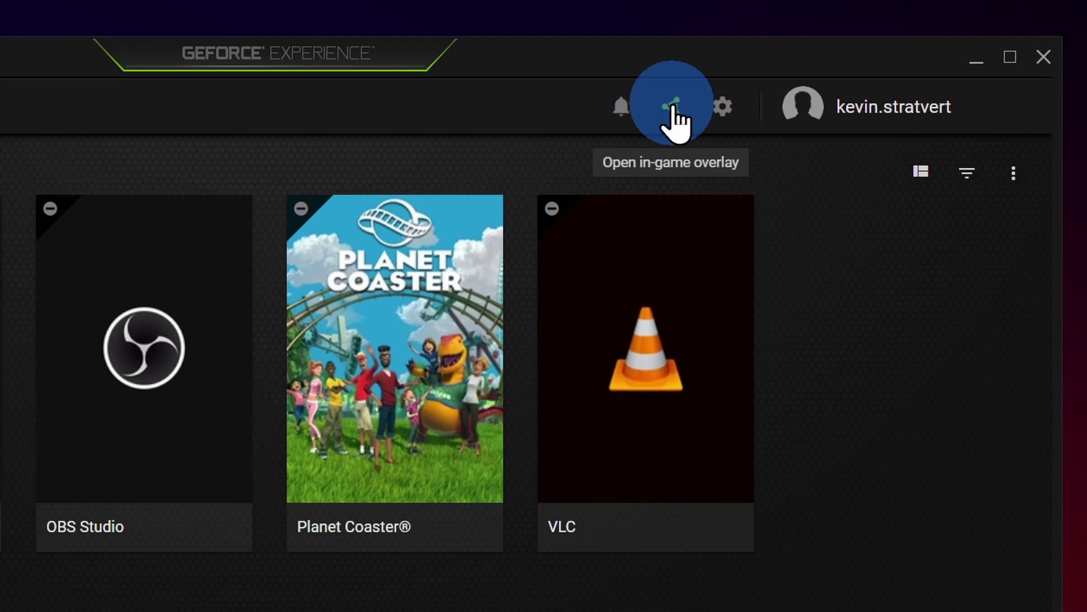
left_click(672, 108)
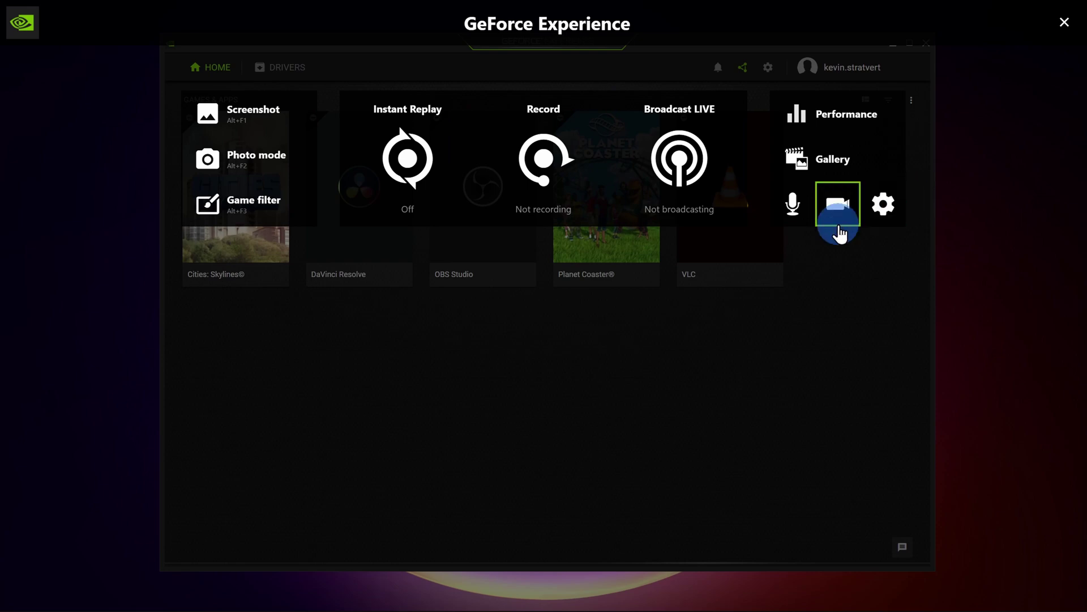
Step: Close the overlay and the GeForce Experience window, then summon the overlay on the desktop with Alt+Z
left_click(746, 328)
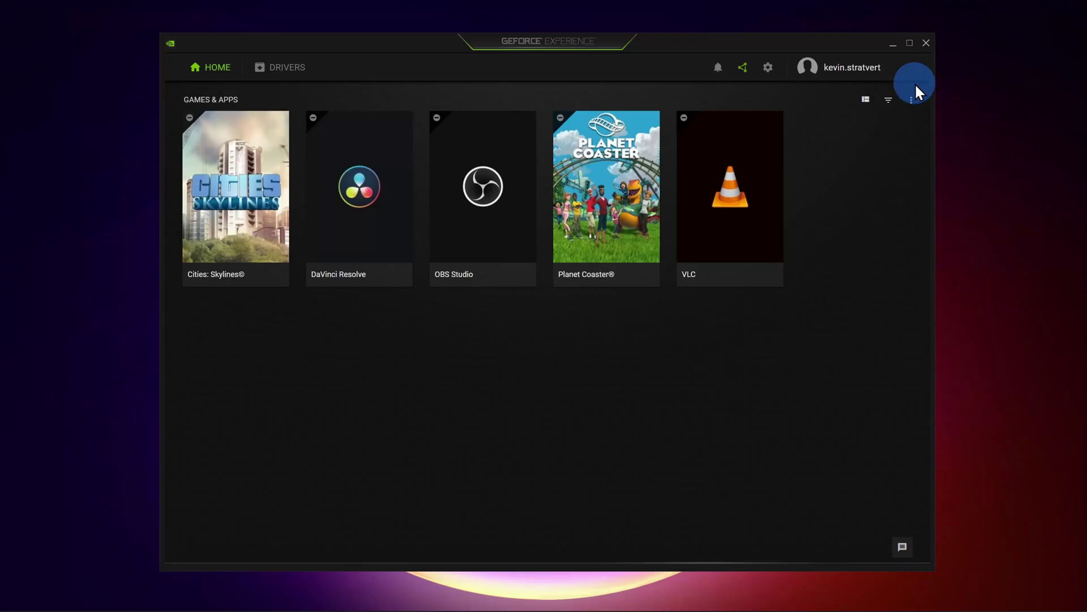
left_click(926, 44)
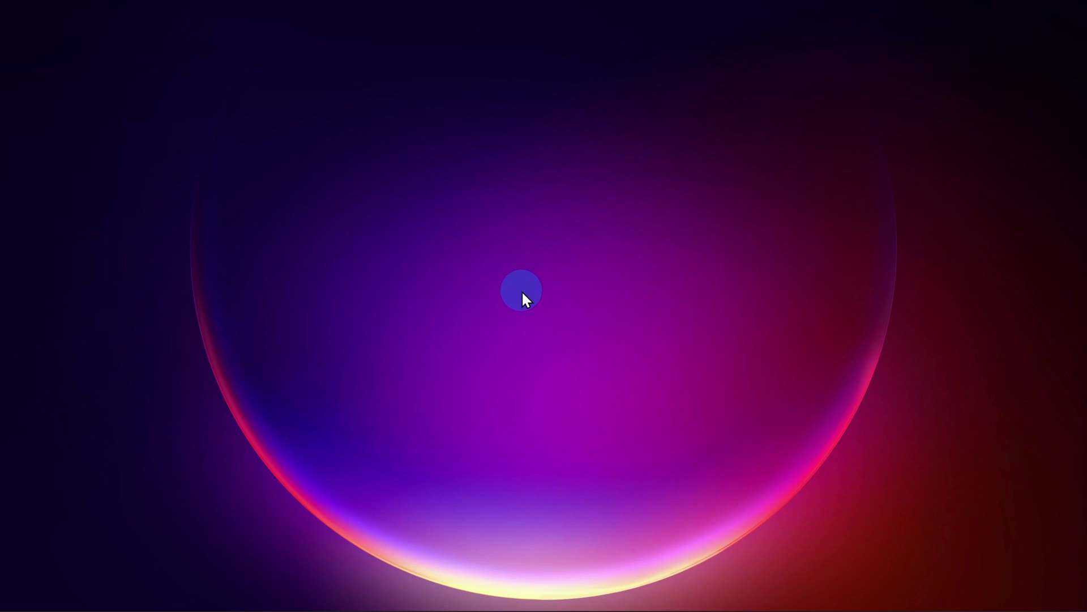
key("alt+z")
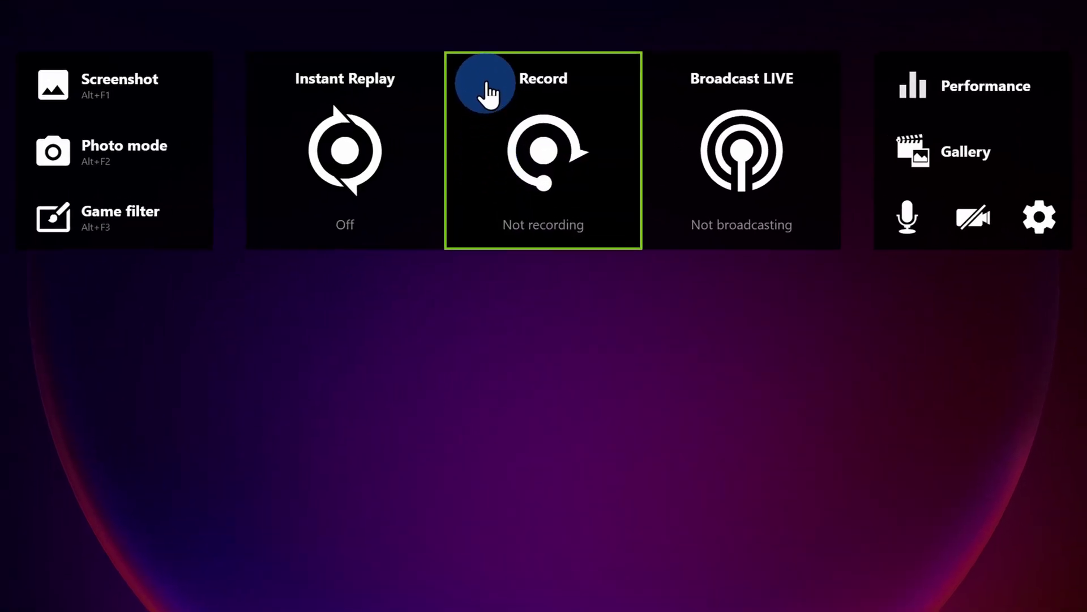
Step: Compare the Record and Broadcast LIVE options, then open the recording's video capture settings
left_click(617, 92)
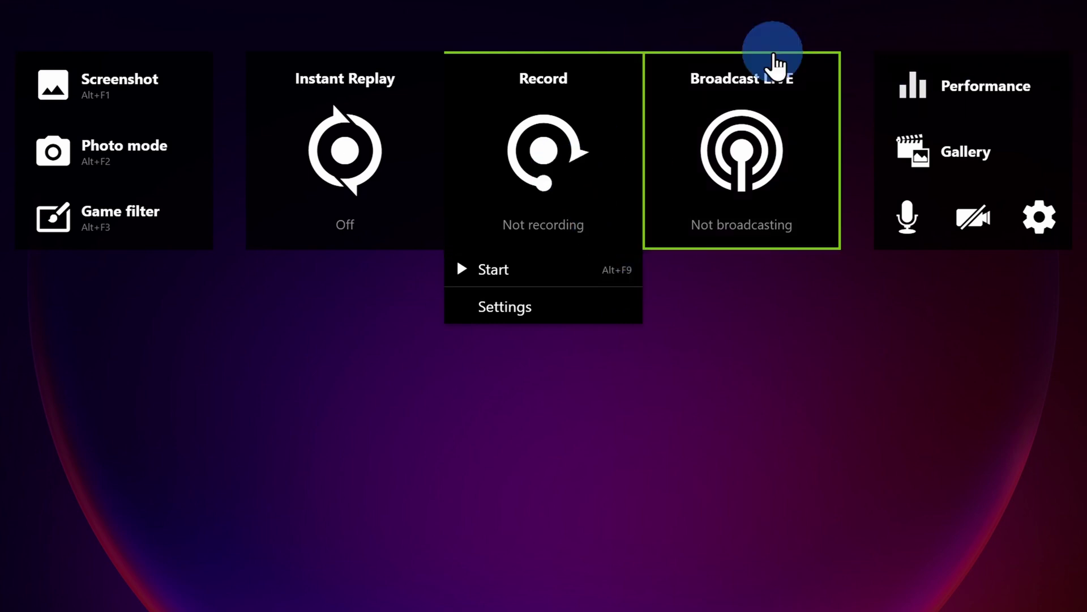
left_click(773, 59)
left_click(534, 189)
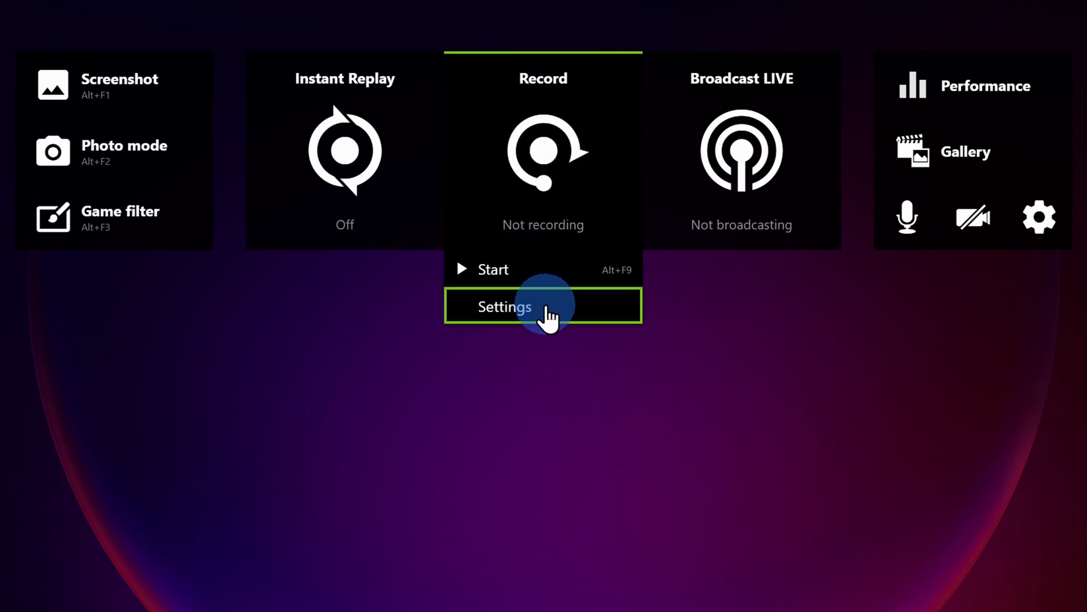
left_click(546, 308)
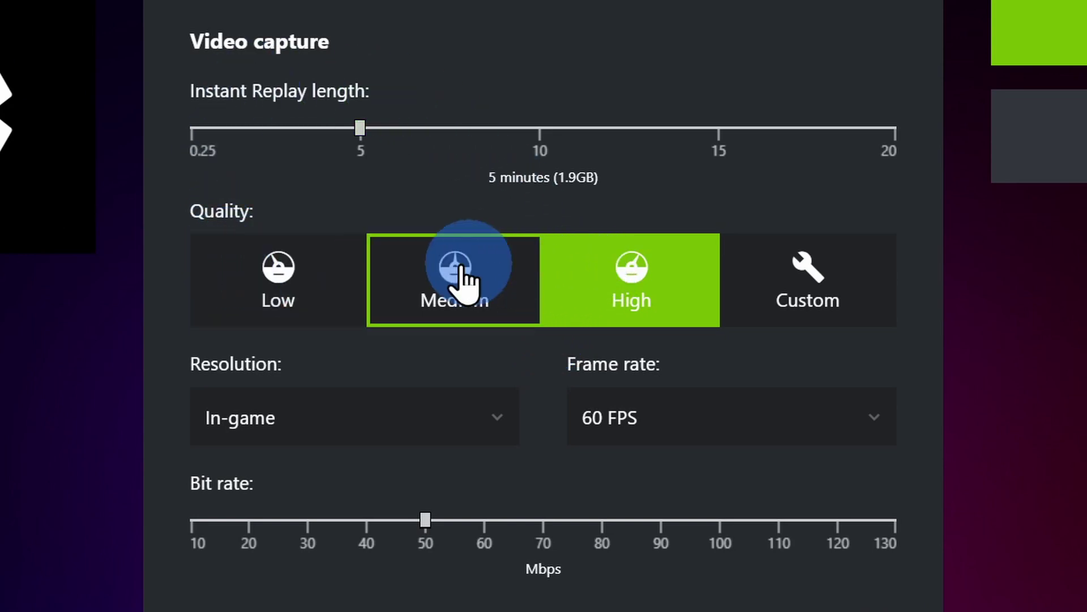
Step: Try the Low, Medium and Custom presets, settle on High, keep In-game resolution, and review frame rates
left_click(289, 289)
left_click(439, 286)
left_click(651, 277)
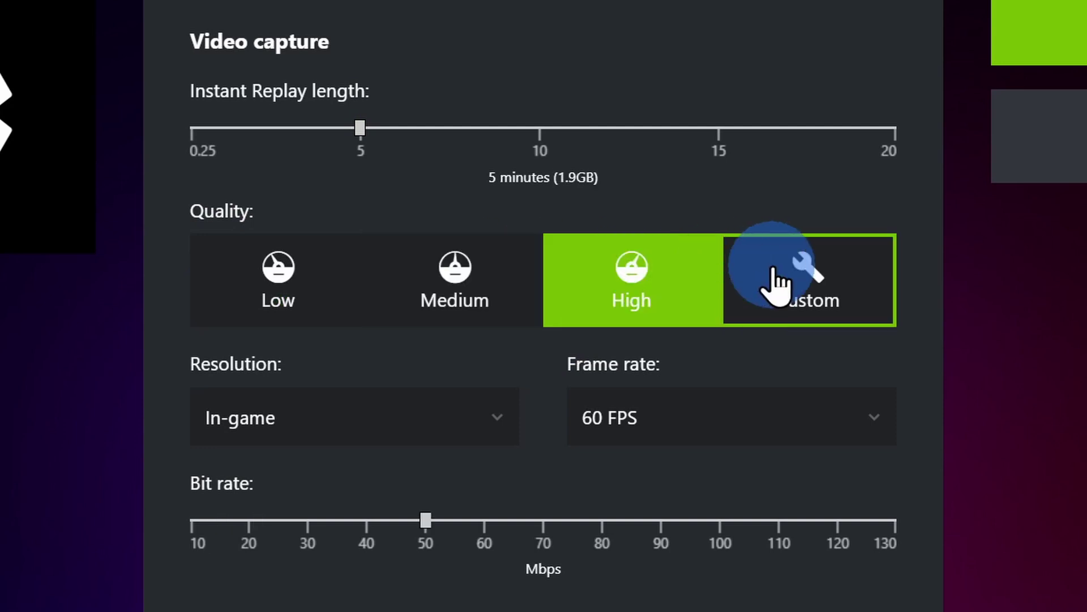
left_click(779, 279)
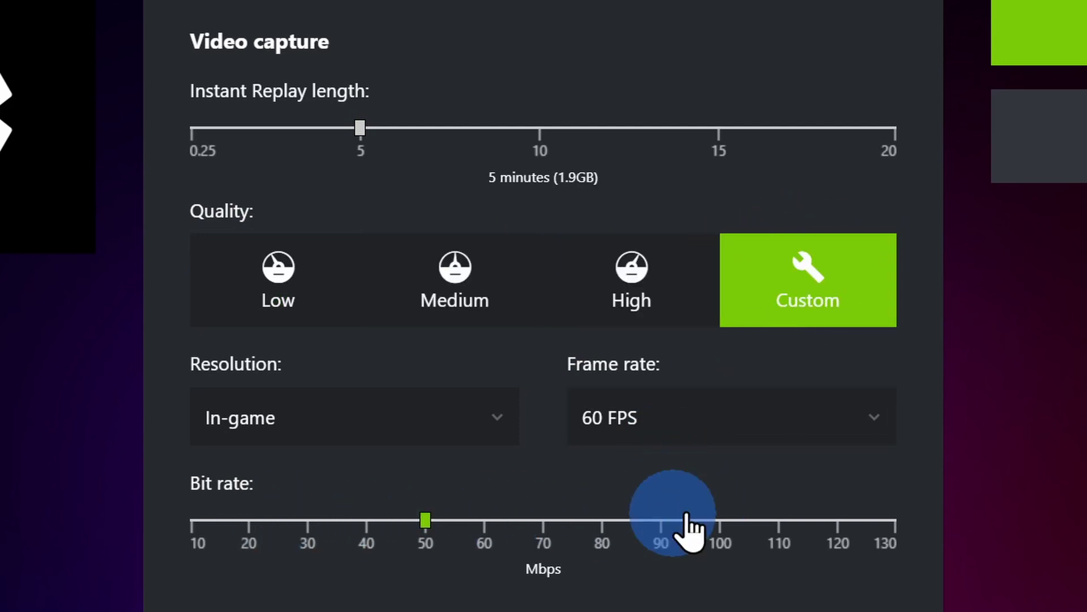
left_click(643, 265)
left_click(469, 419)
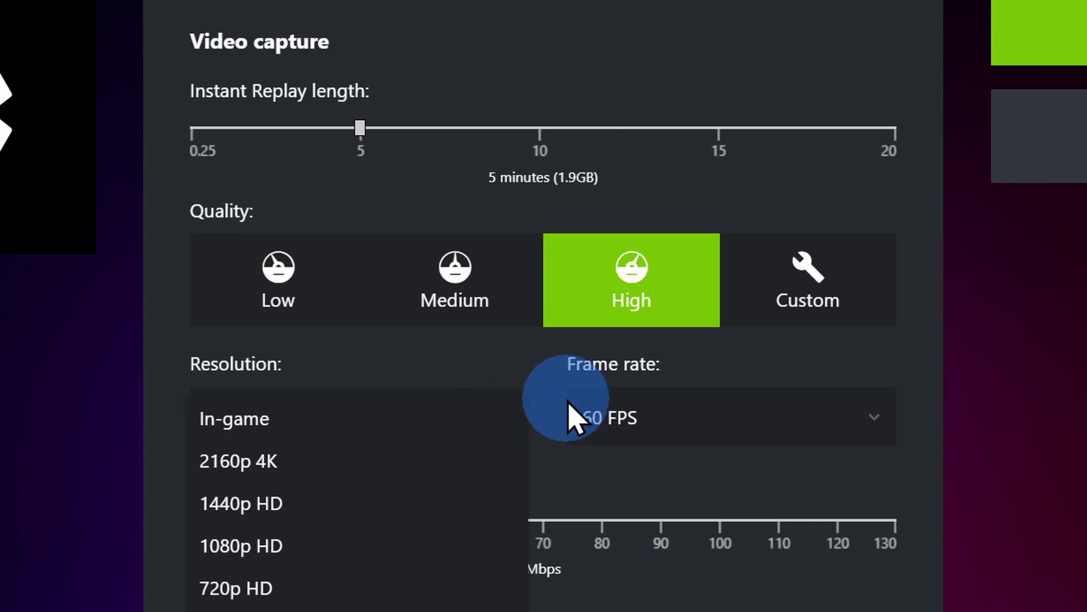
left_click(663, 417)
left_click(697, 418)
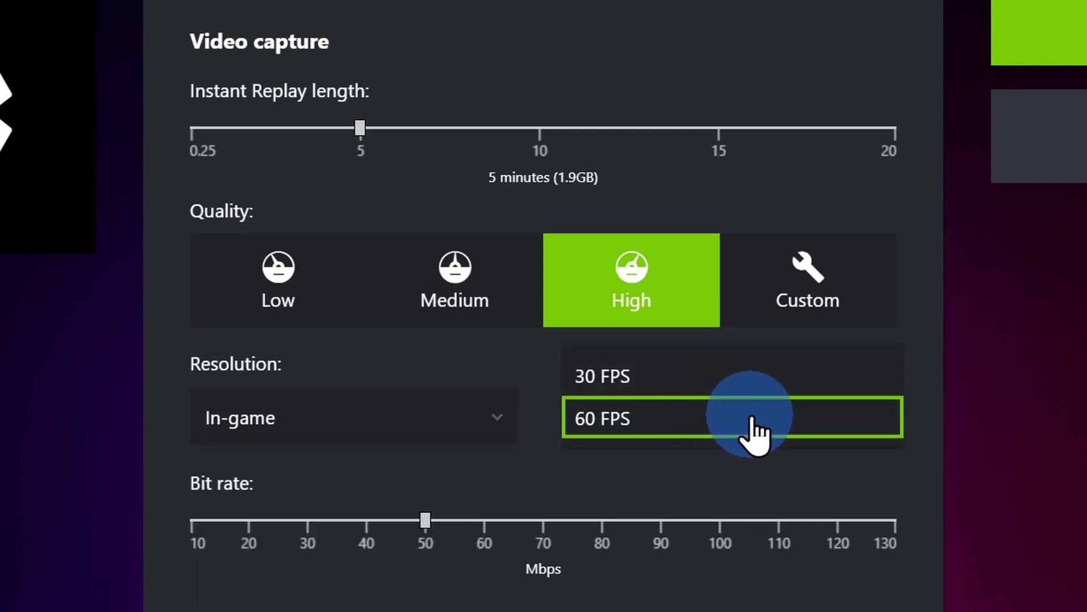
Step: Keep 60 FPS, leave capture settings, and review the microphone and webcam options
left_click(921, 439)
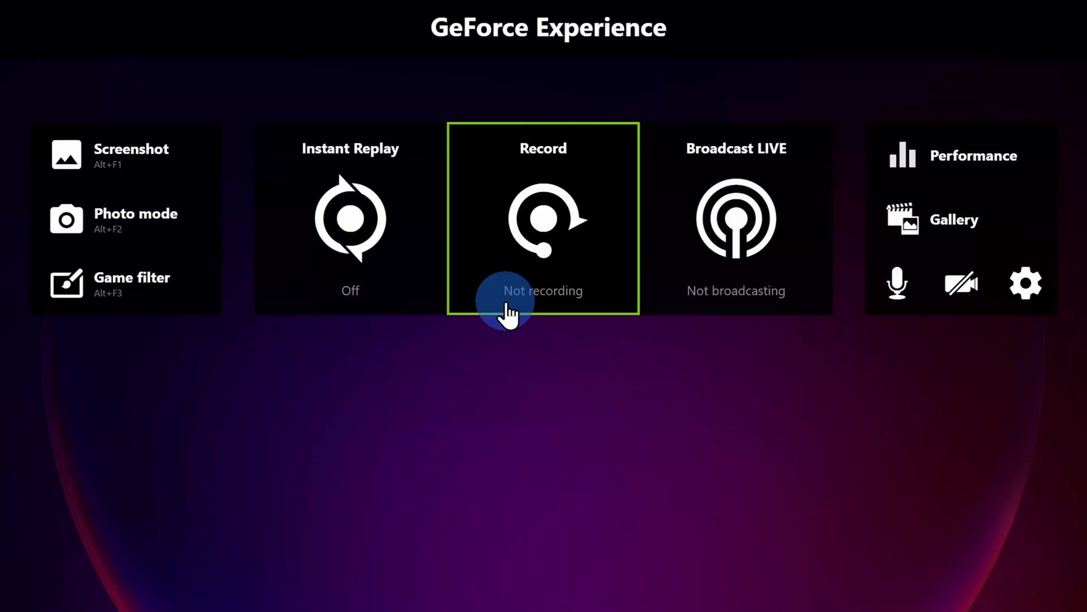
left_click(906, 293)
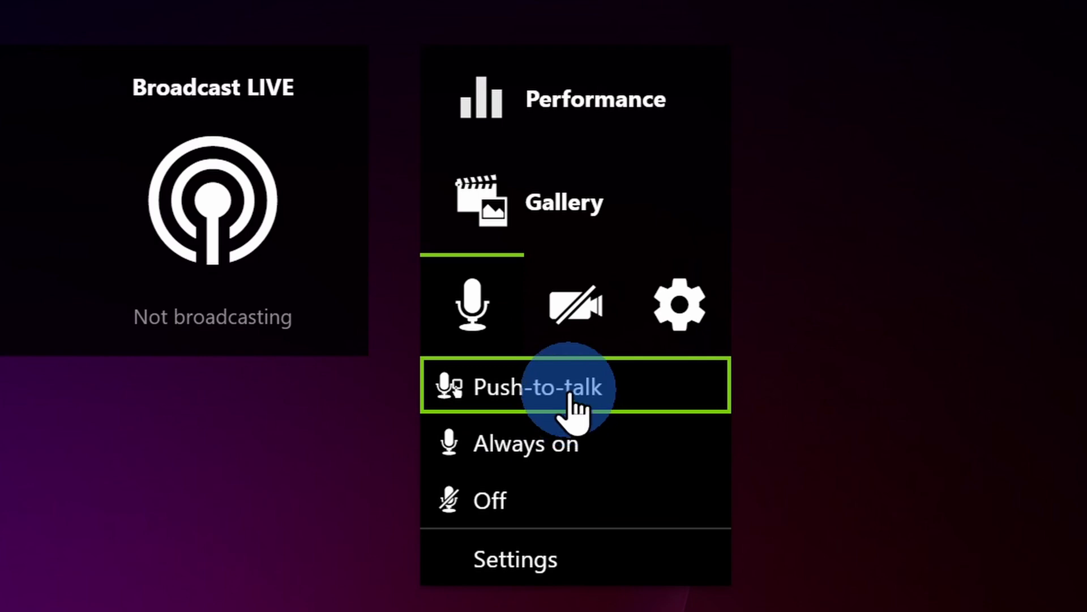
left_click(578, 309)
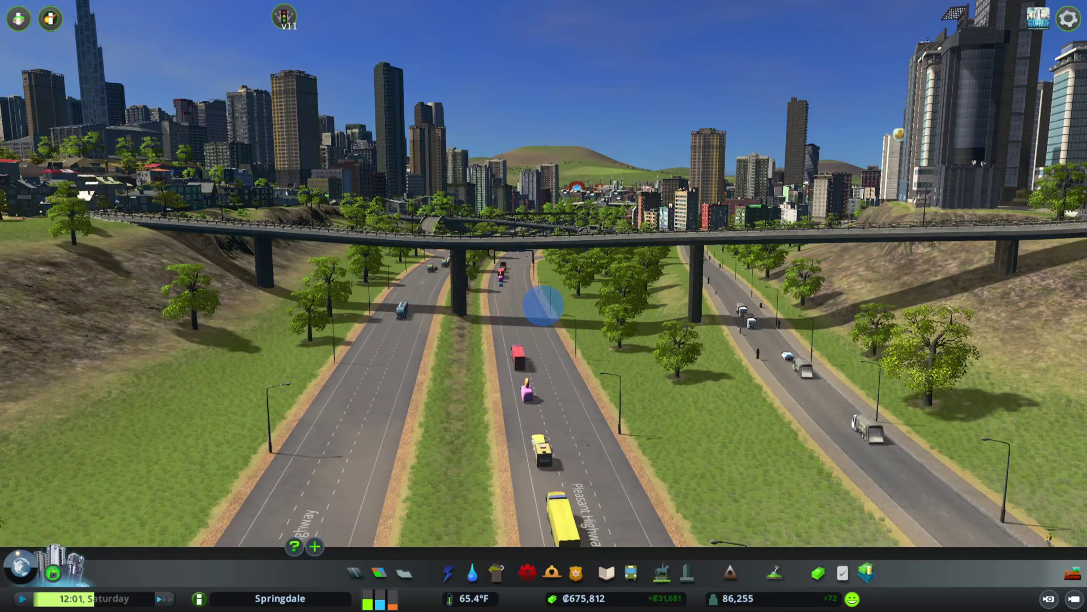
Step: Fly the camera along the highway toward the overpass, then stop and save the recording with Alt+F9
key("r")
key("w")
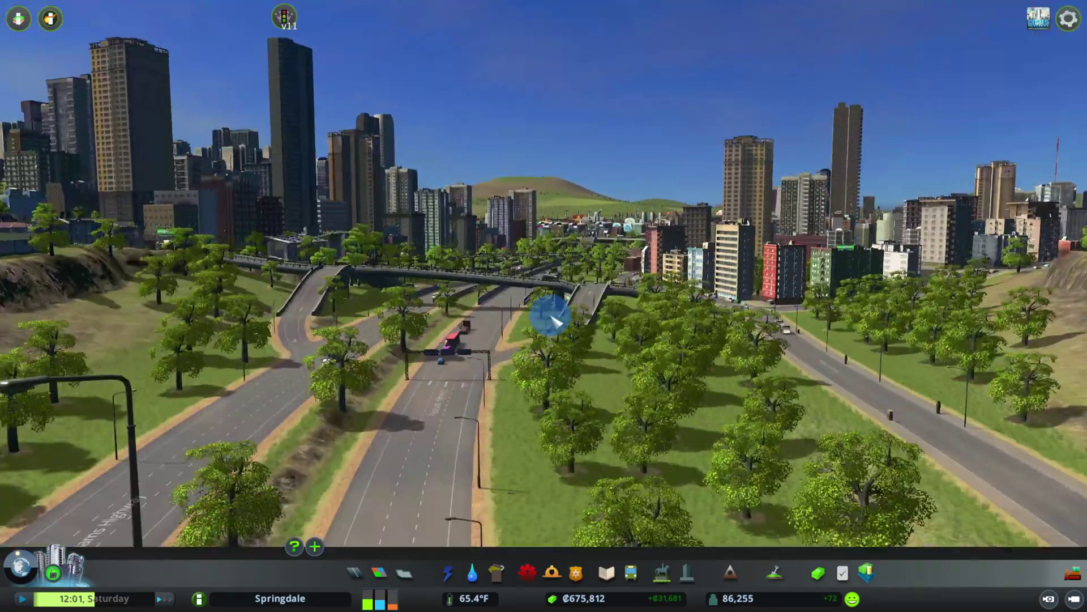
key("w")
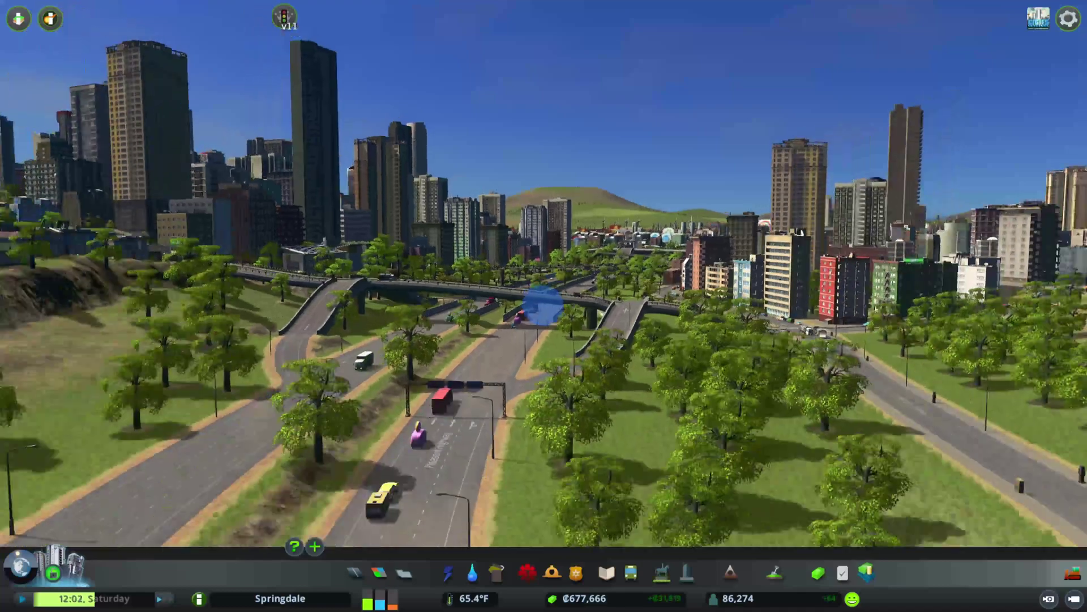
key("d")
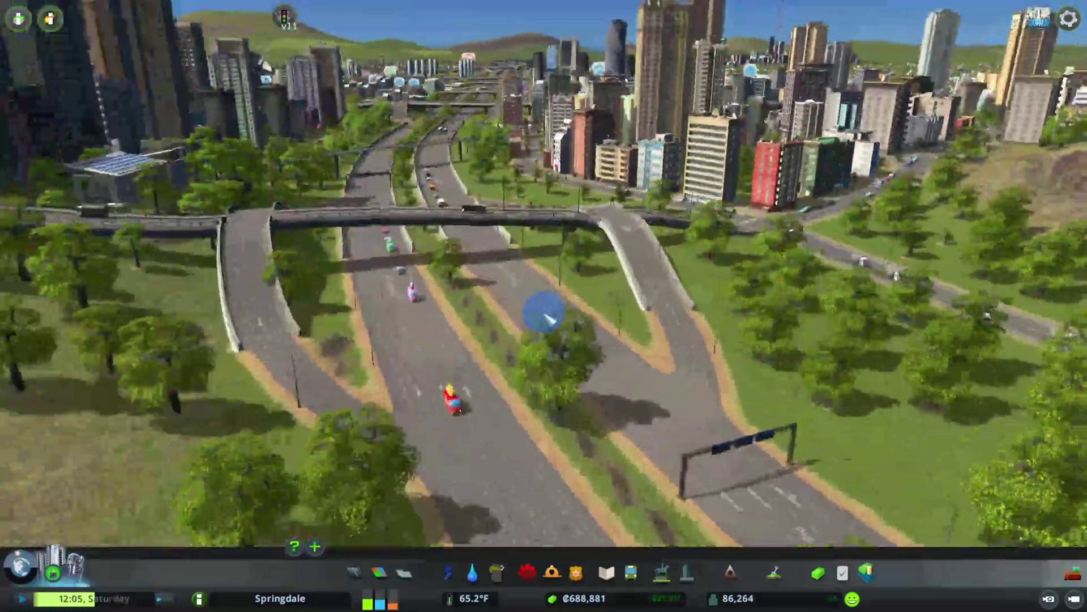
key("alt+F9")
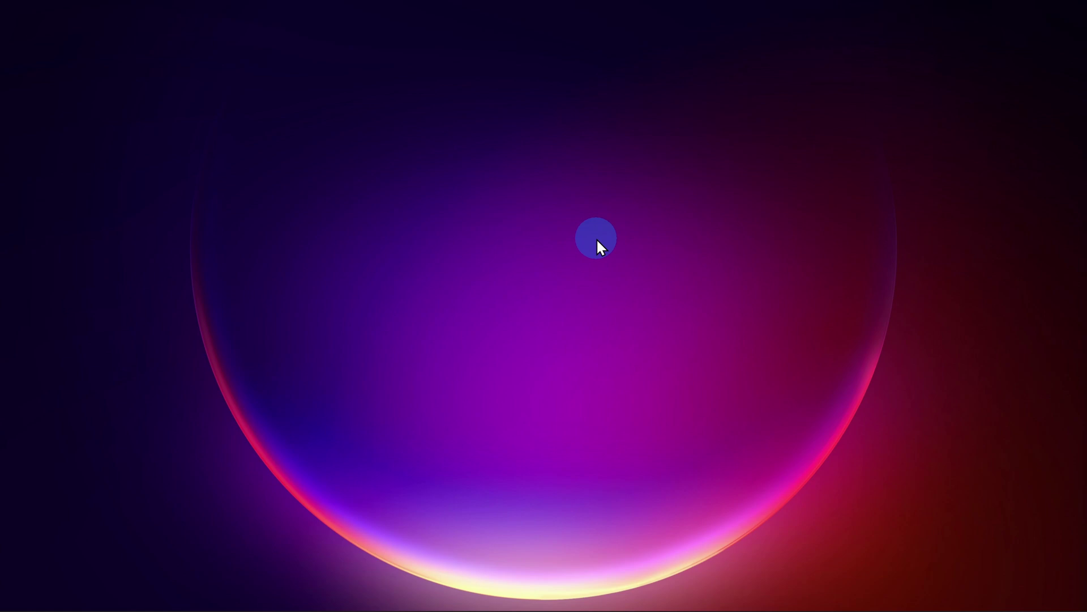
Step: In the overlay Gallery, select the new Cities Skylines clip and show its folder in File Explorer
key("alt+z")
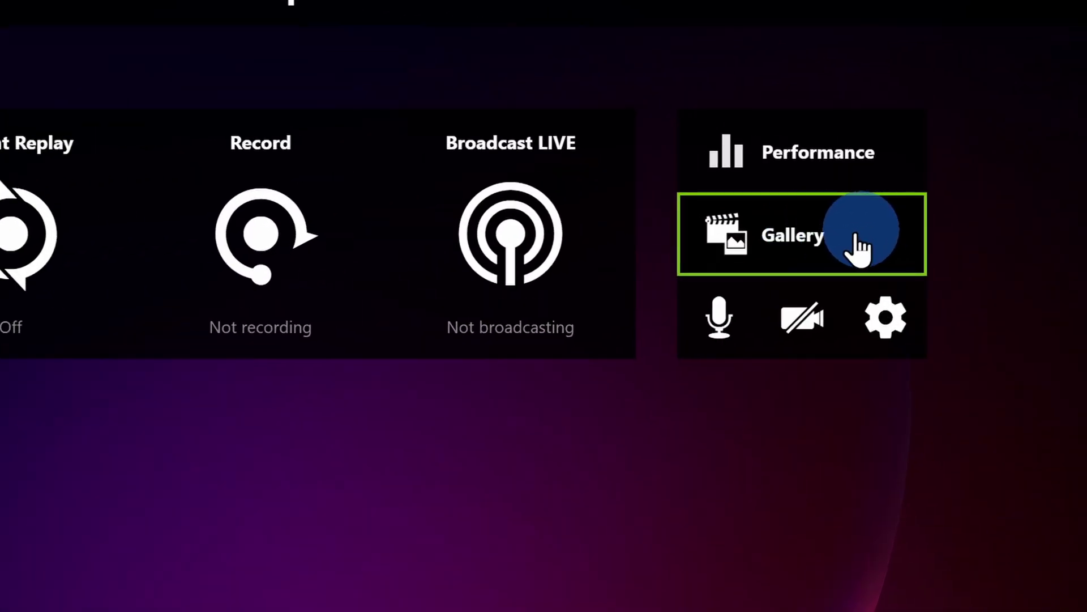
left_click(802, 235)
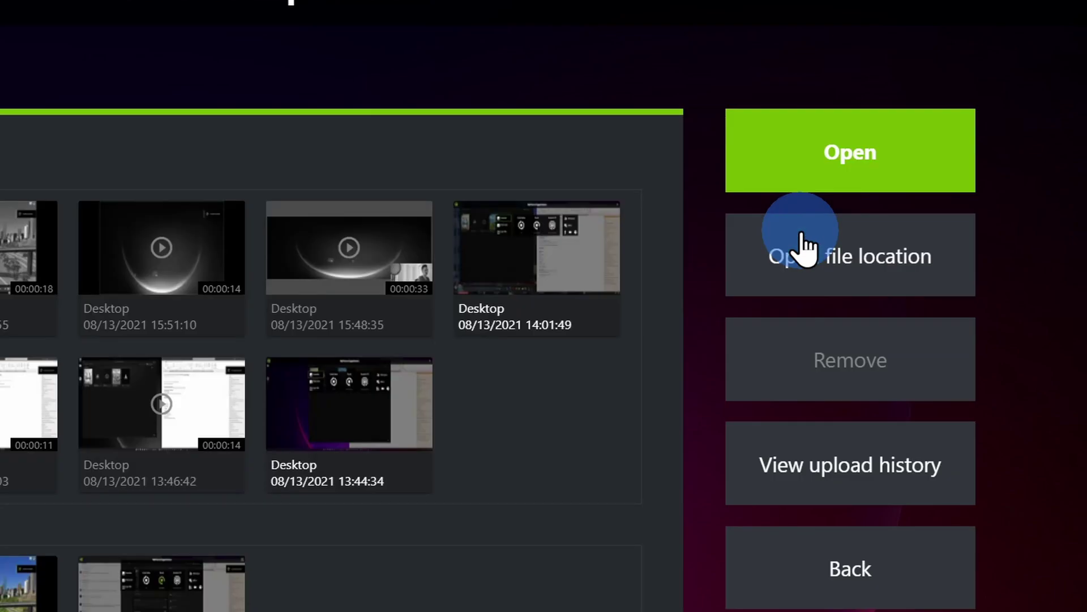
left_click(266, 253)
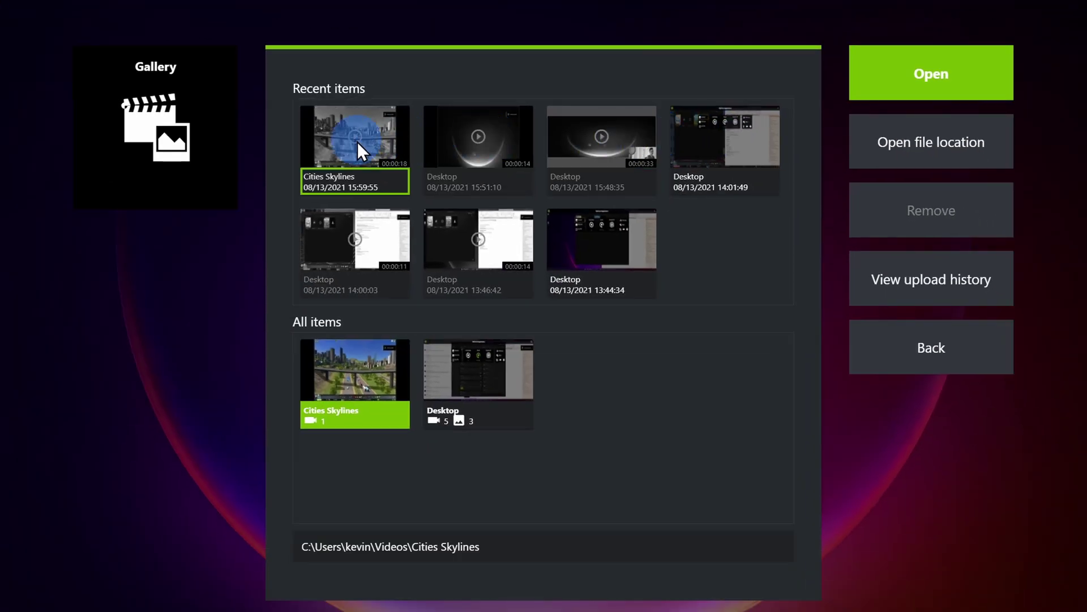
left_click(123, 251)
left_click(774, 122)
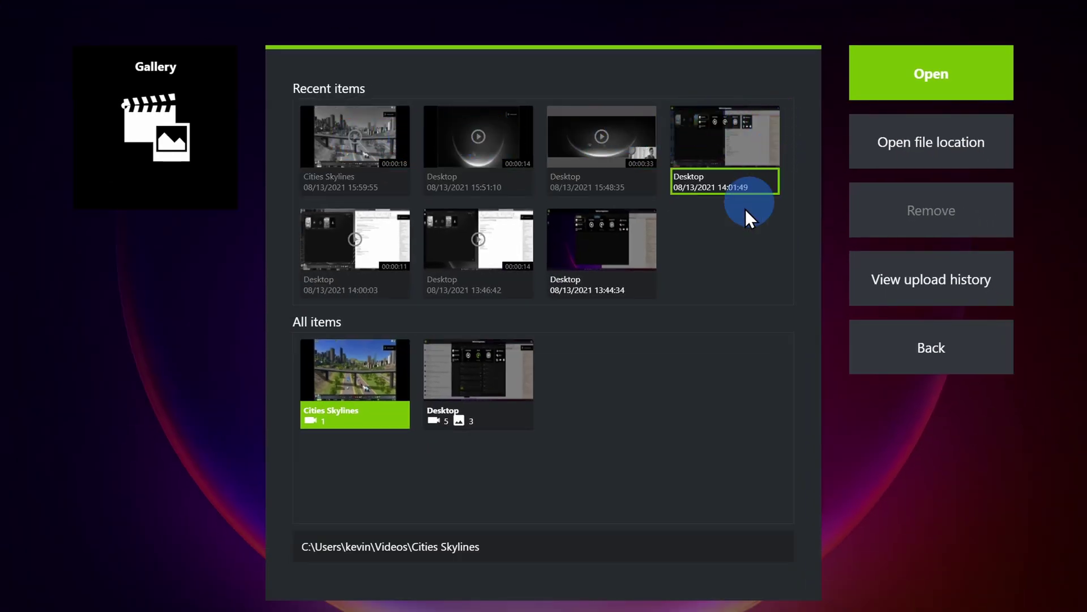
left_click(379, 151)
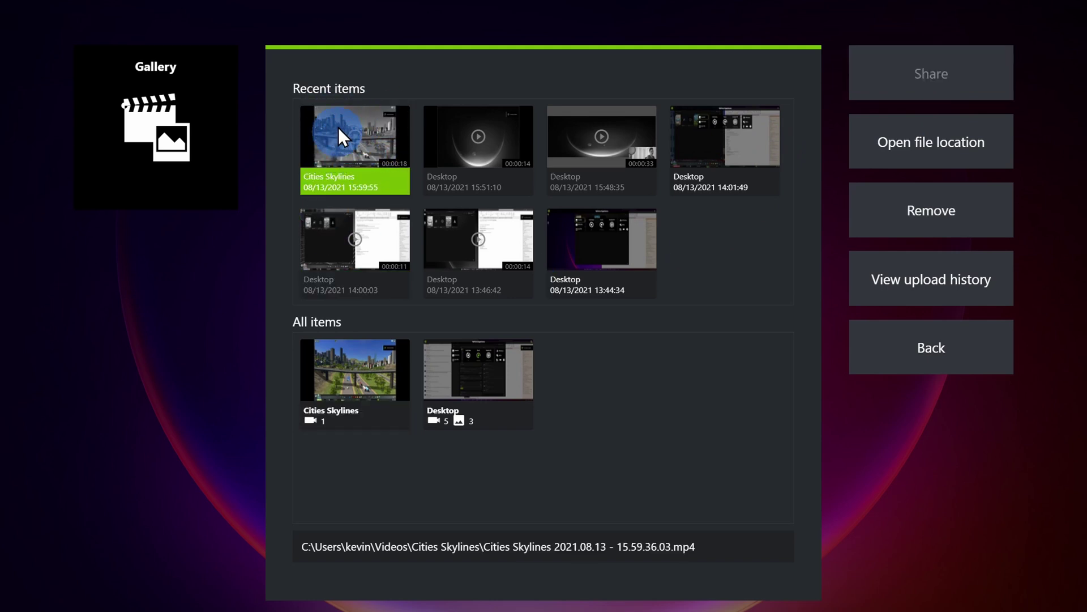
left_click(306, 545)
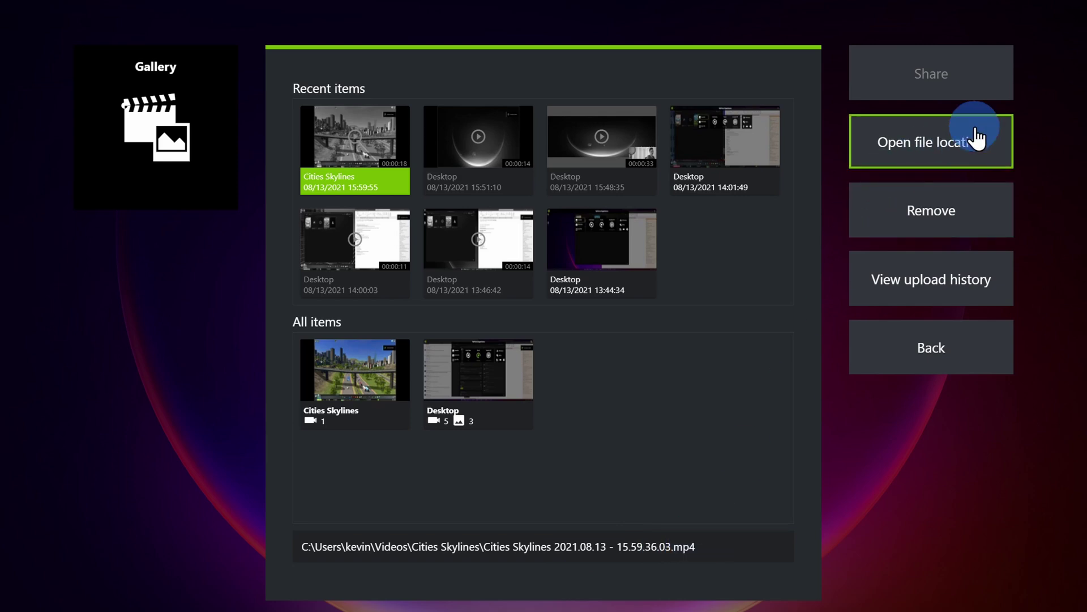
left_click(975, 164)
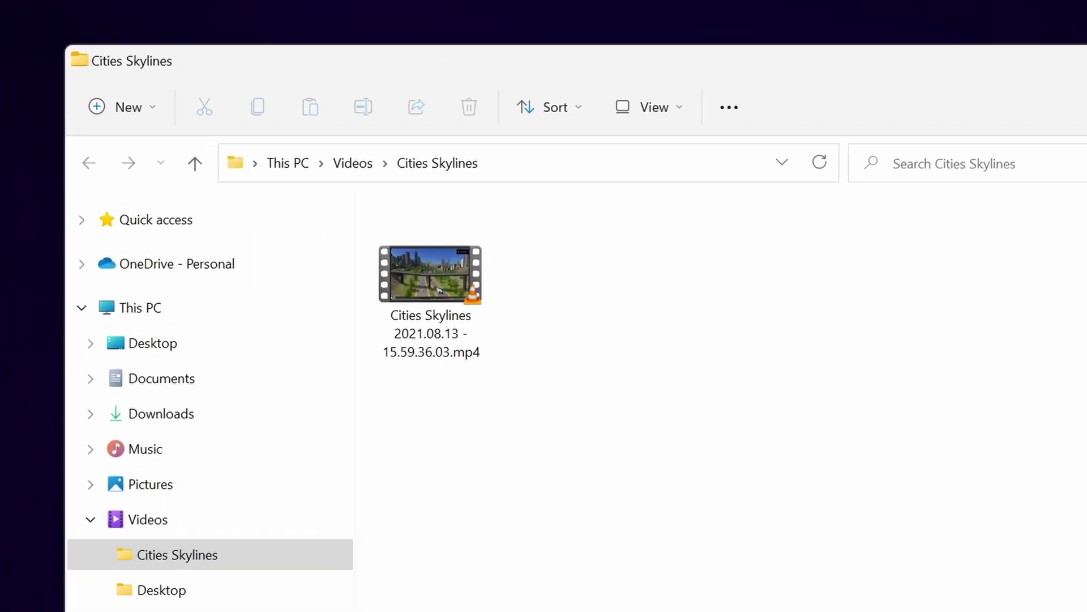
left_click(258, 168)
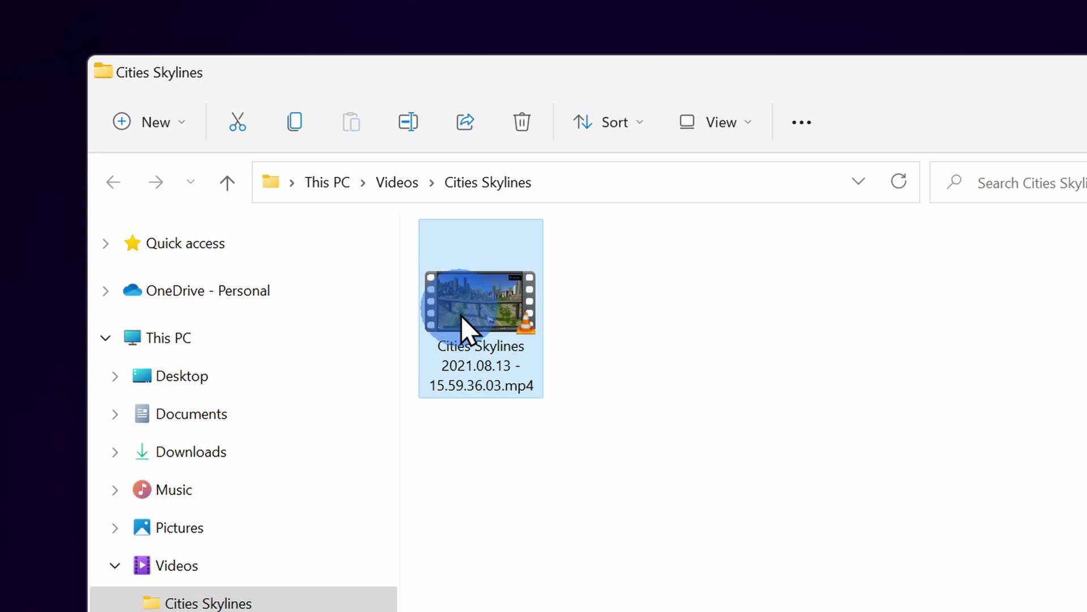
left_click(448, 308)
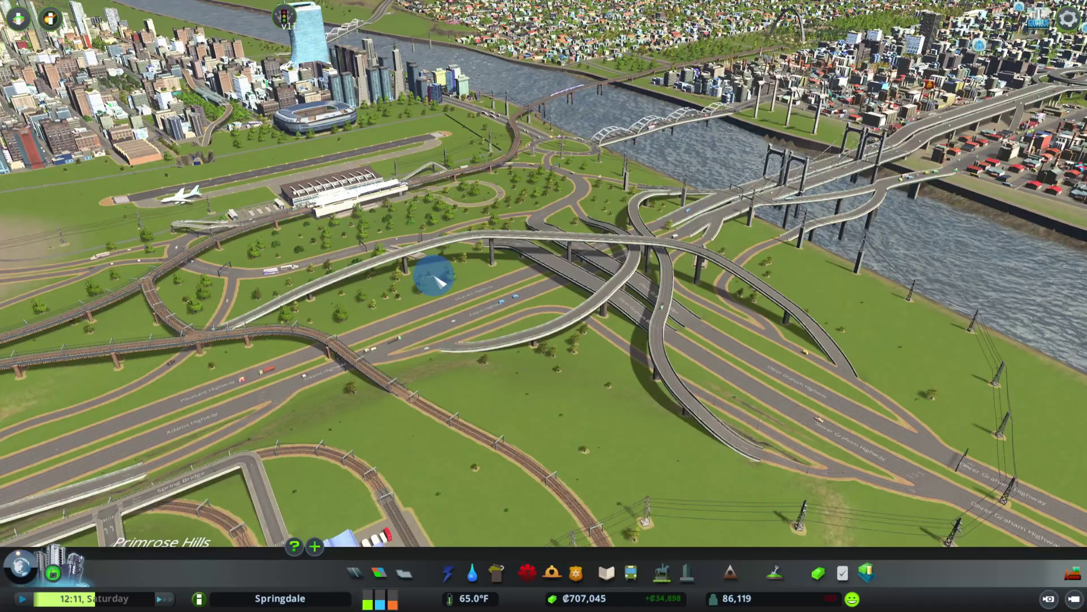
Step: Enter Photo mode over the city, browse the photo filter list, then close it and Photo mode
key("alt+z")
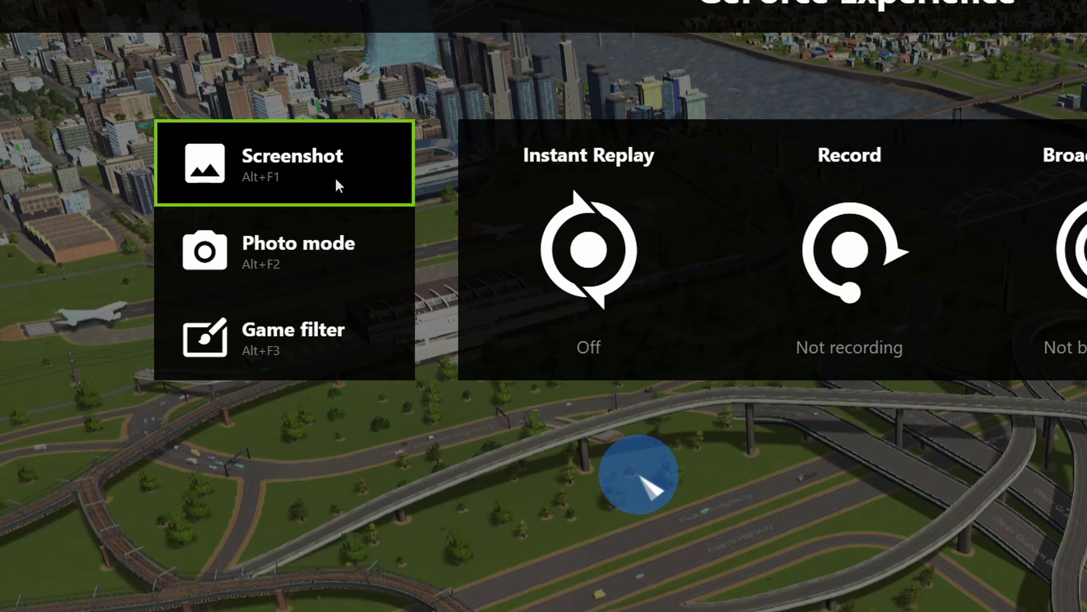
left_click(322, 280)
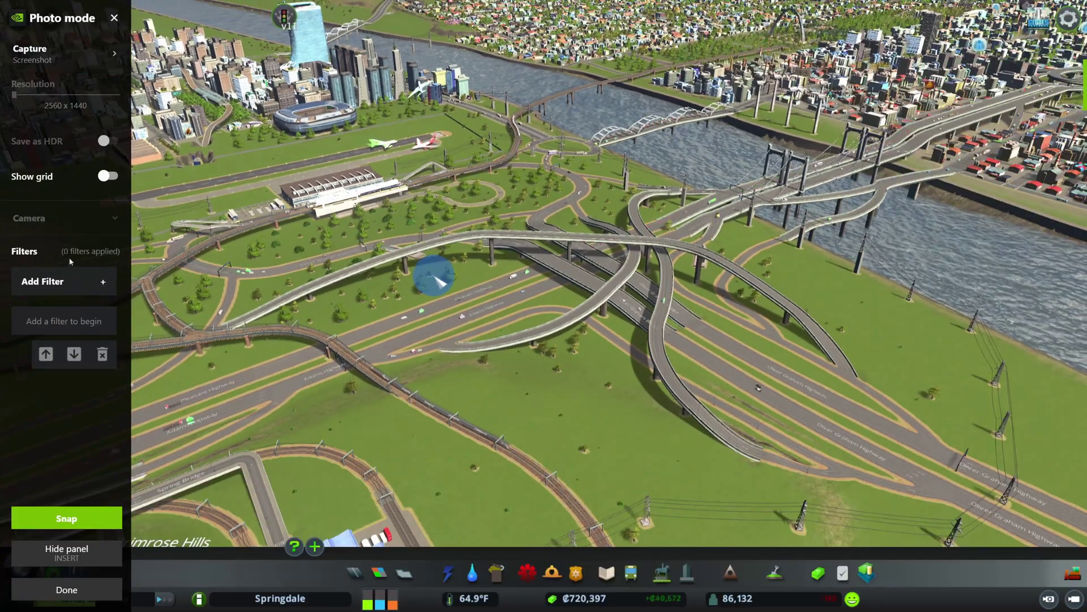
left_click(83, 293)
scroll(87, 309, "down", 3)
scroll(87, 343, "up", 2)
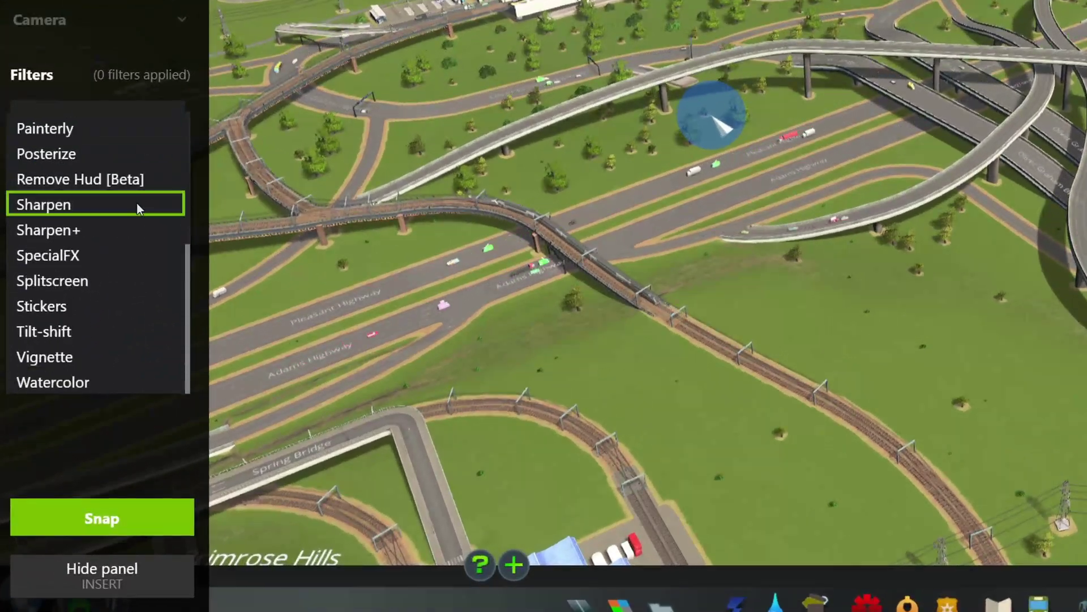
scroll(125, 255, "up", 2)
left_click(118, 434)
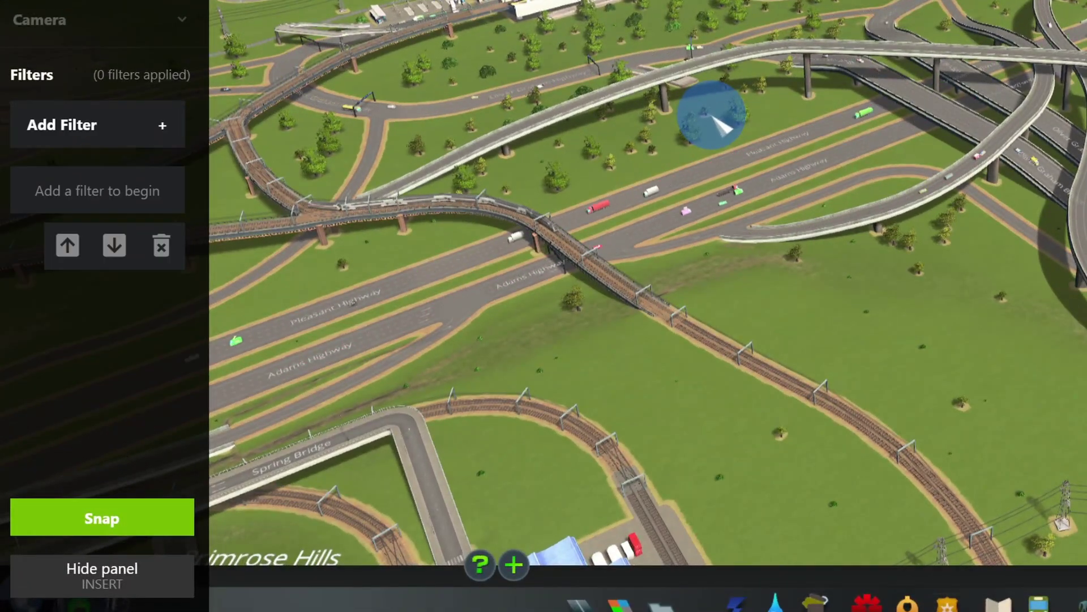
left_click(102, 572)
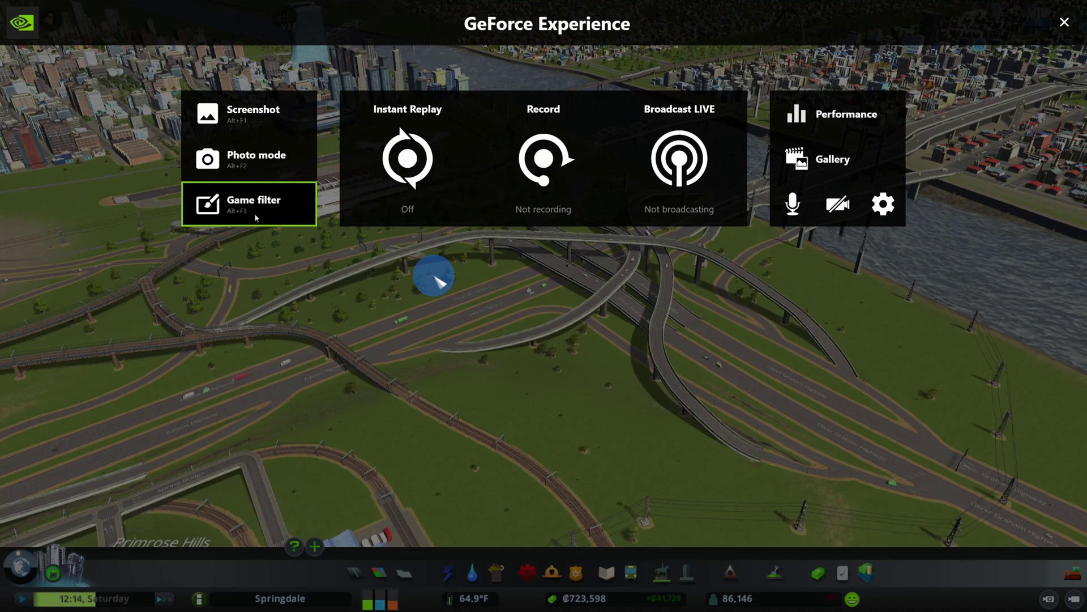
Step: Add the Old film filter to game filter Style 1, then hide and reopen the overlay with Alt+Z
left_click(255, 210)
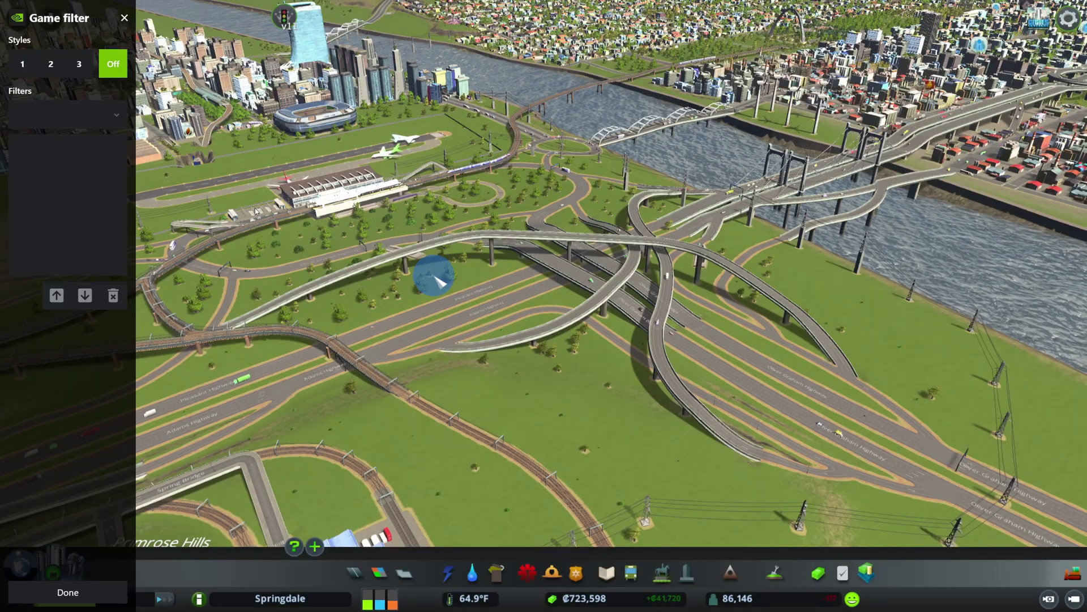
left_click(22, 63)
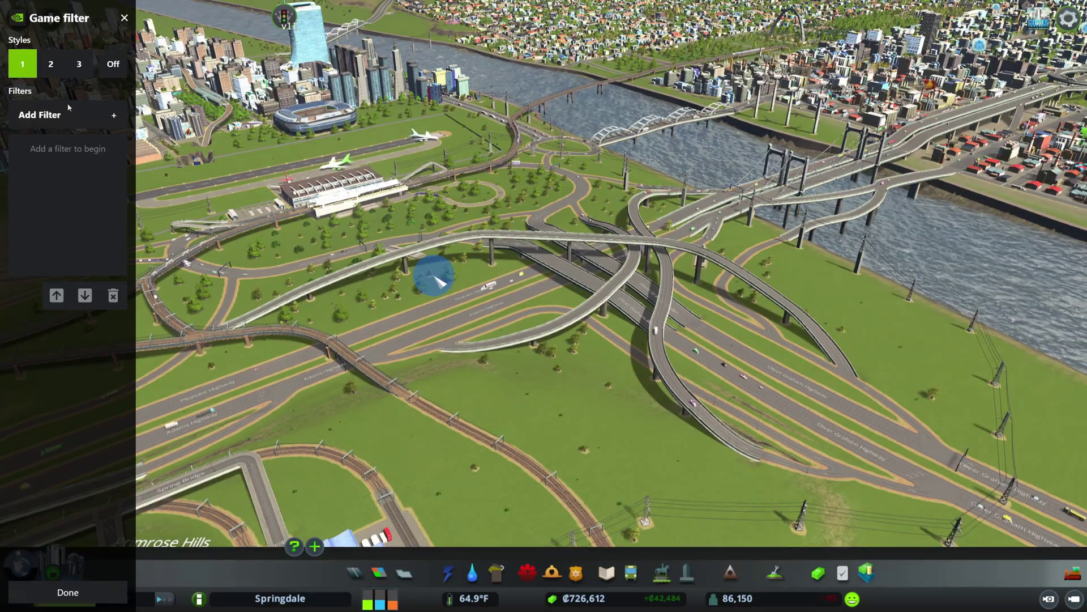
left_click(70, 108)
scroll(71, 170, "down", 3)
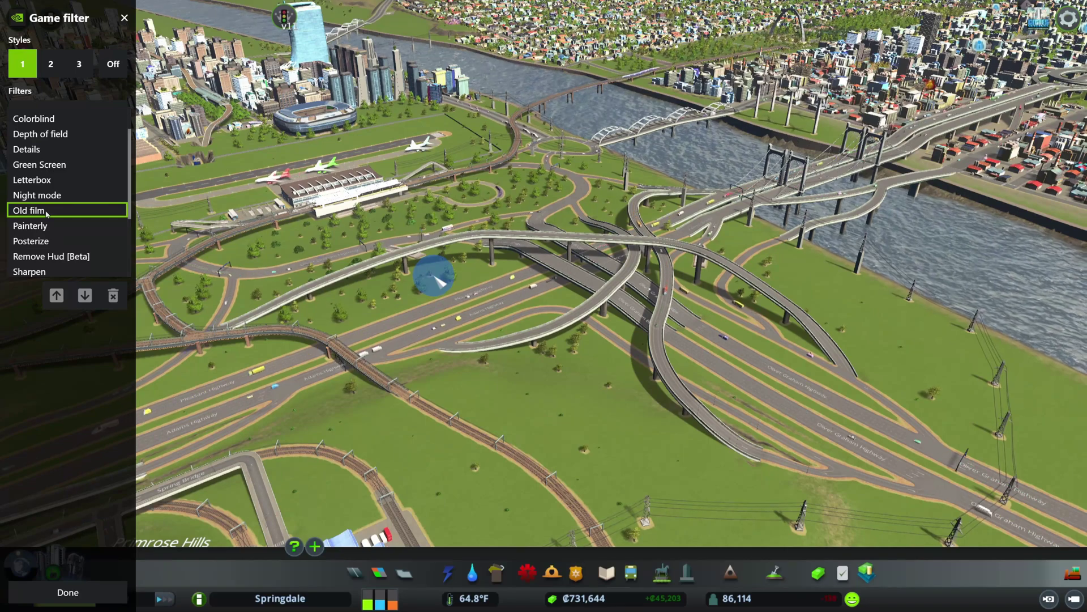
left_click(46, 213)
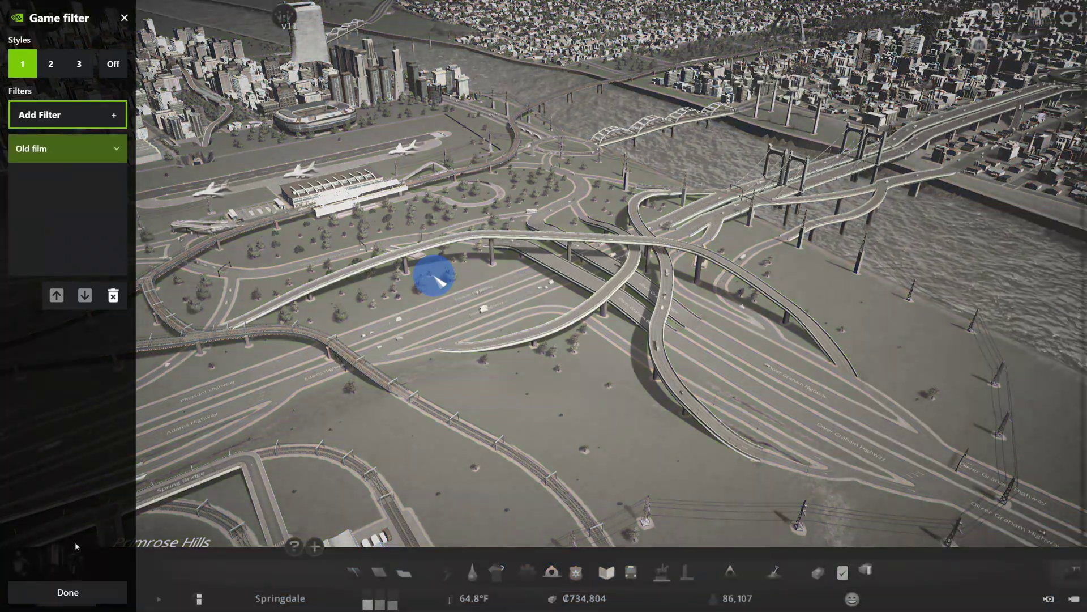
left_click(68, 592)
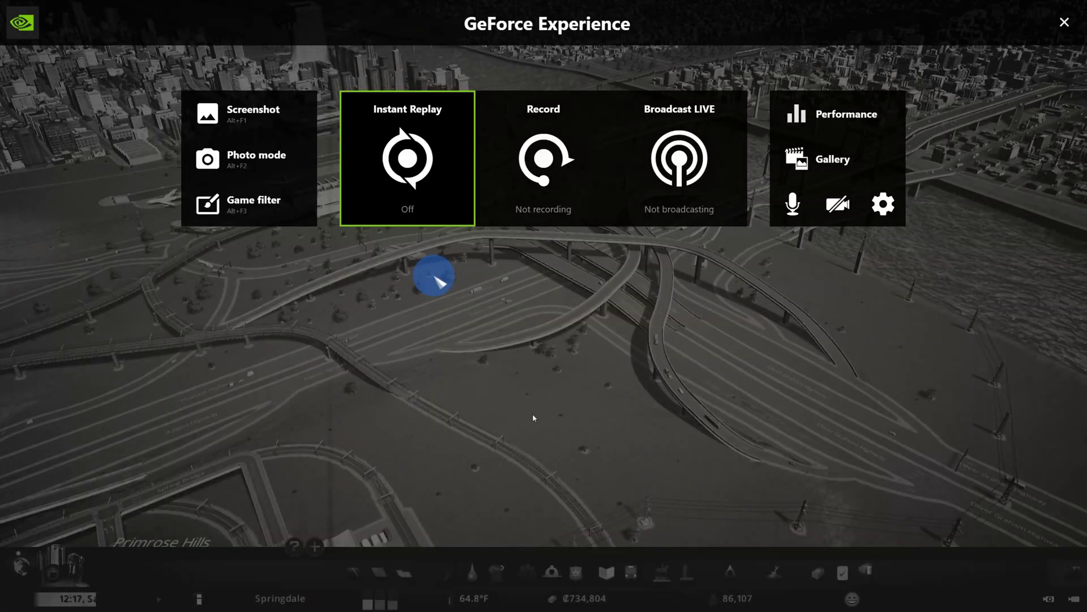
key("alt+z")
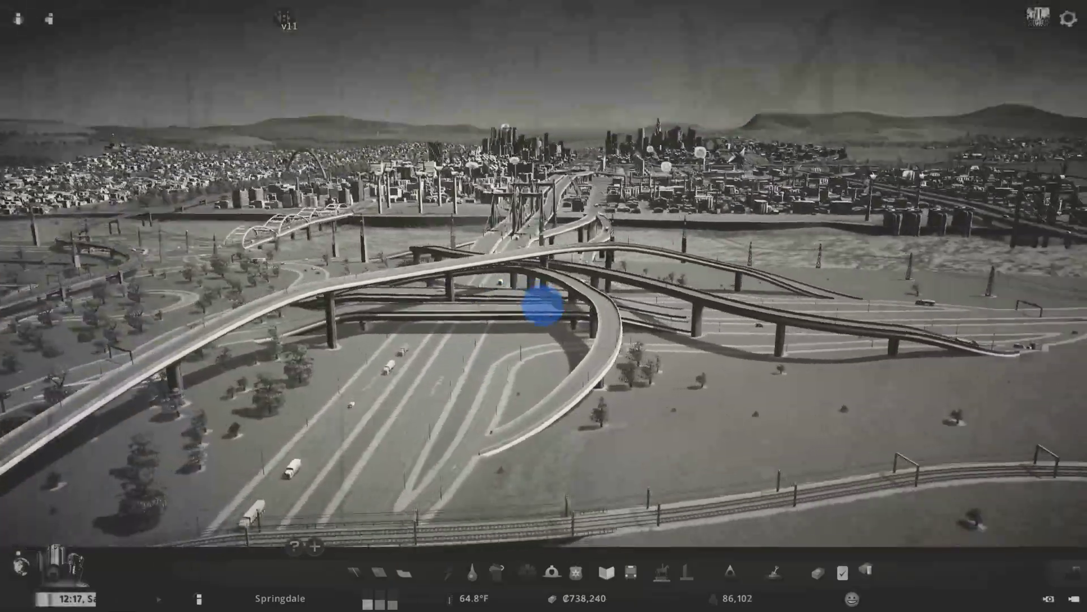
key("alt+z")
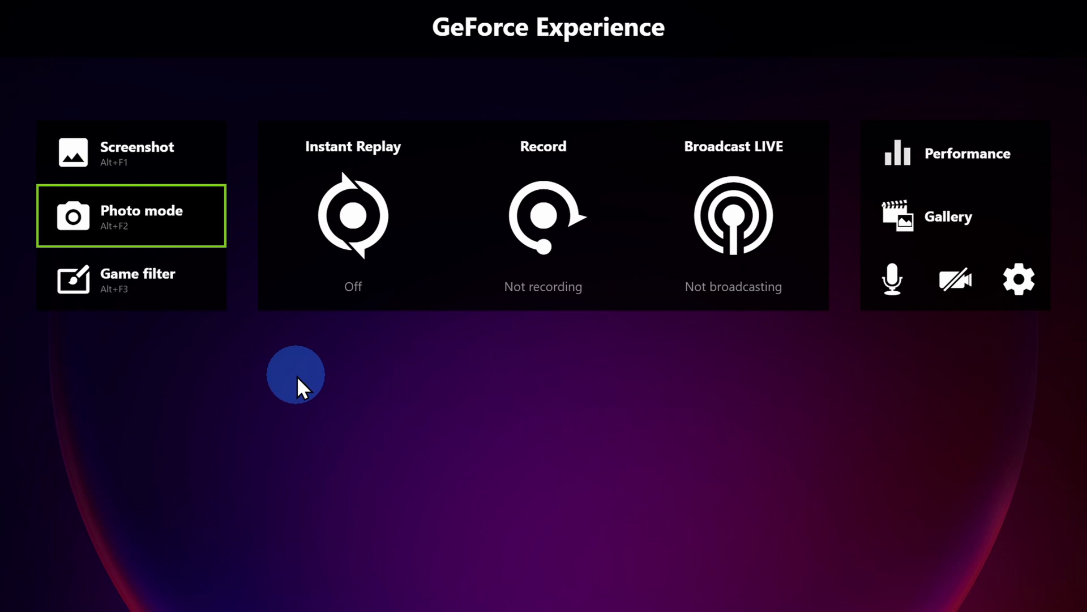
Step: Set the Instant Replay length to 16 minutes 30 seconds in its capture settings
left_click(363, 225)
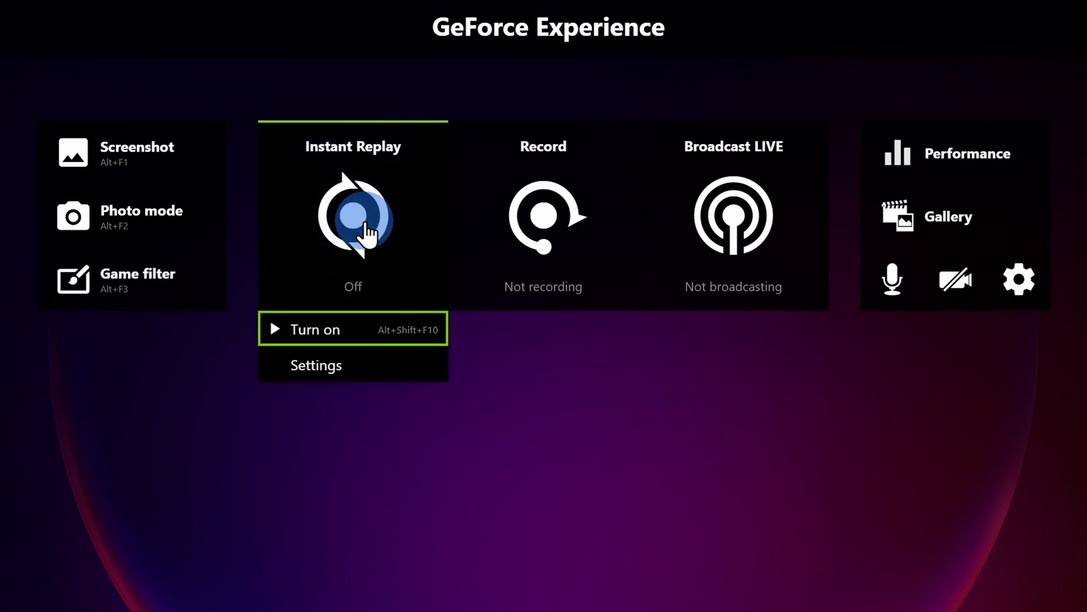
left_click(339, 367)
mouse_move(419, 241)
left_mouse_down()
mouse_move(688, 240)
mouse_move(418, 235)
mouse_move(424, 241)
left_mouse_up()
left_click(910, 235)
Step: Turn Instant Replay on, then check the Instant Replay and Broadcast LIVE options
left_click(354, 221)
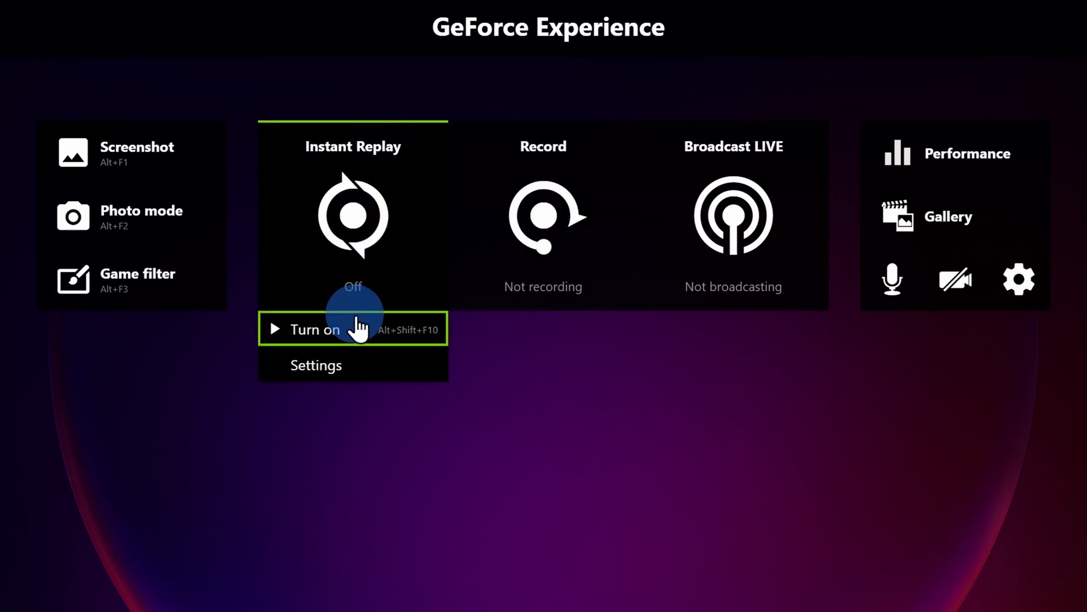
left_click(357, 328)
left_click(373, 266)
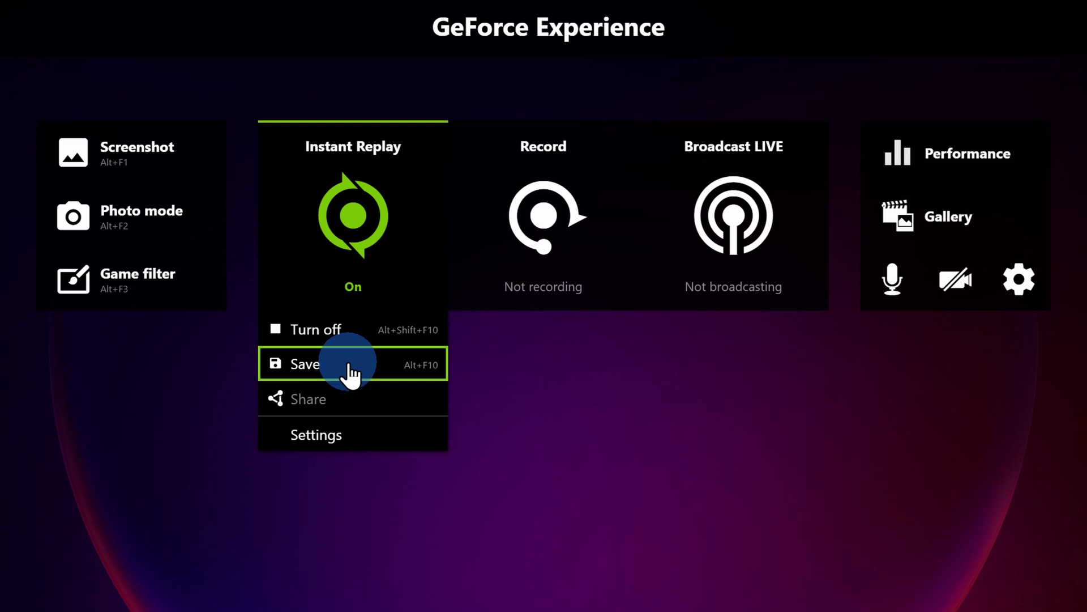
left_click(688, 256)
left_click(688, 256)
left_click(694, 257)
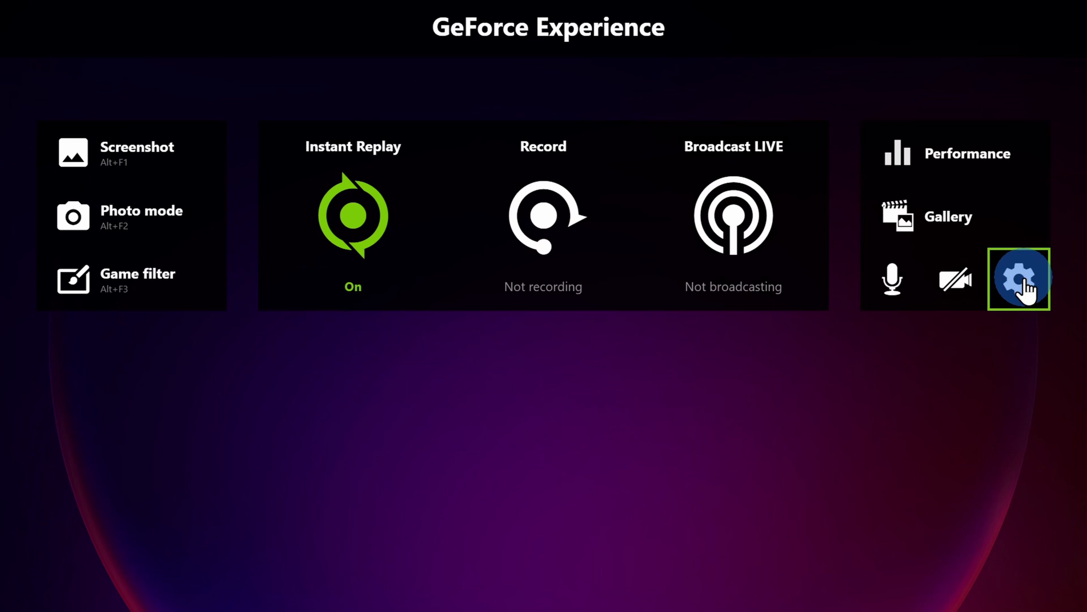
Step: In the overlay's HUD layout, set Camera to Off and move Comments to the top-left position
left_click(1023, 287)
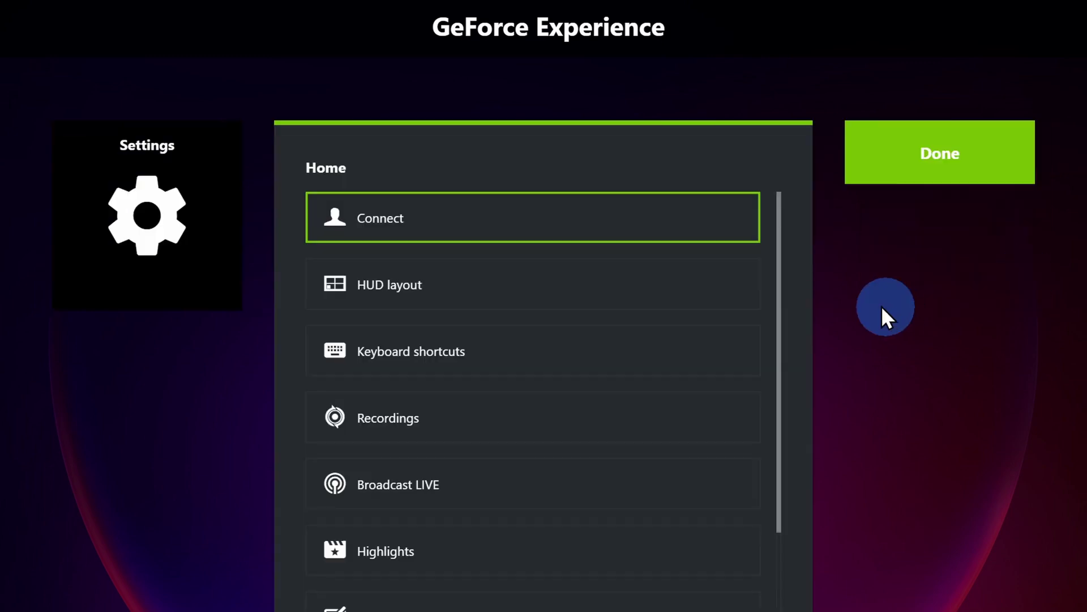
left_click(491, 290)
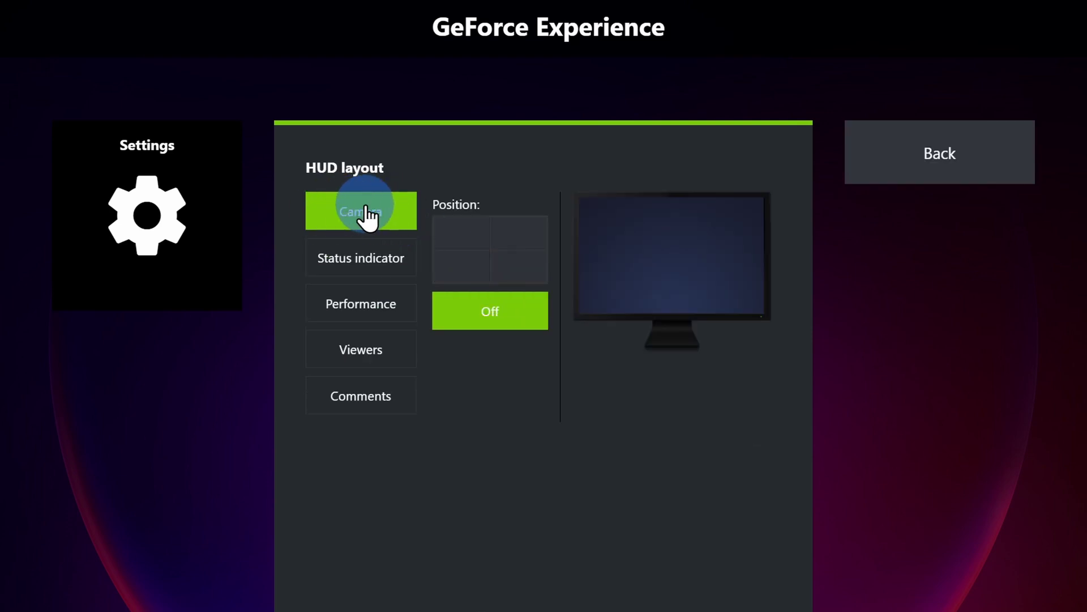
left_click(523, 264)
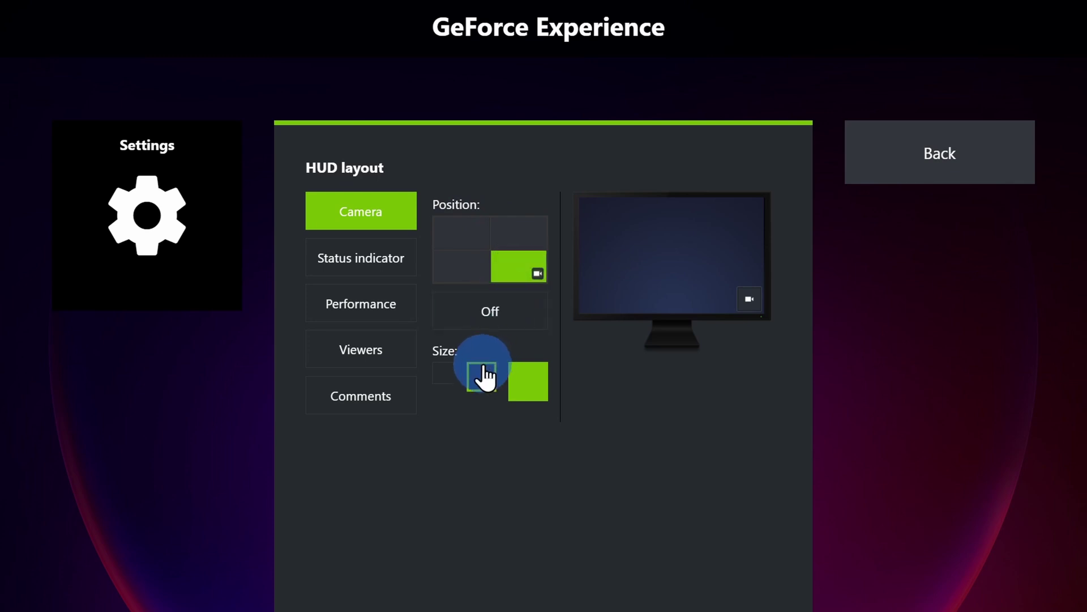
left_click(497, 315)
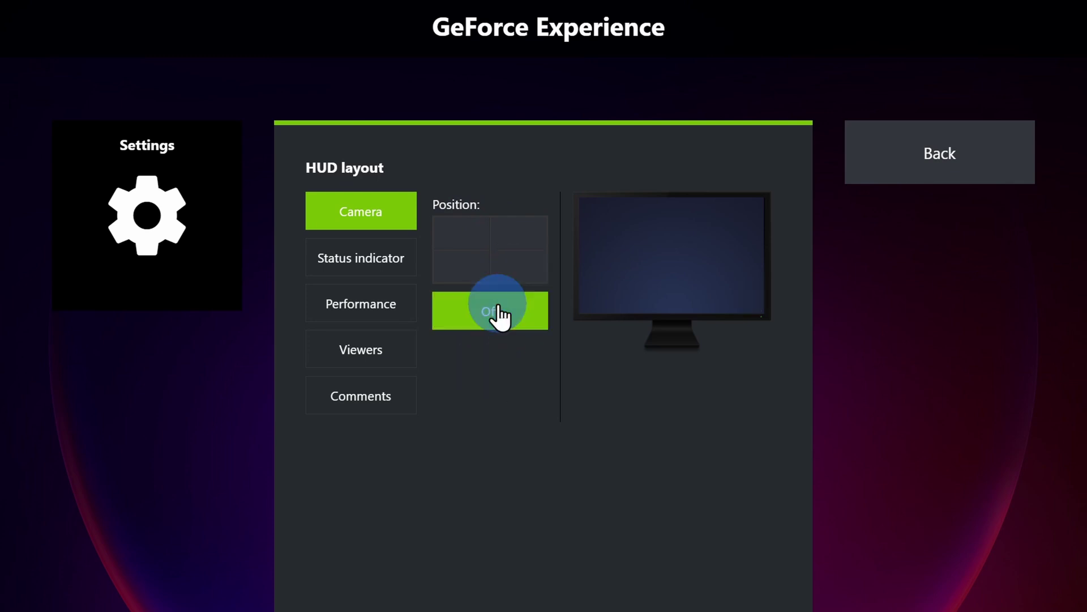
left_click(386, 411)
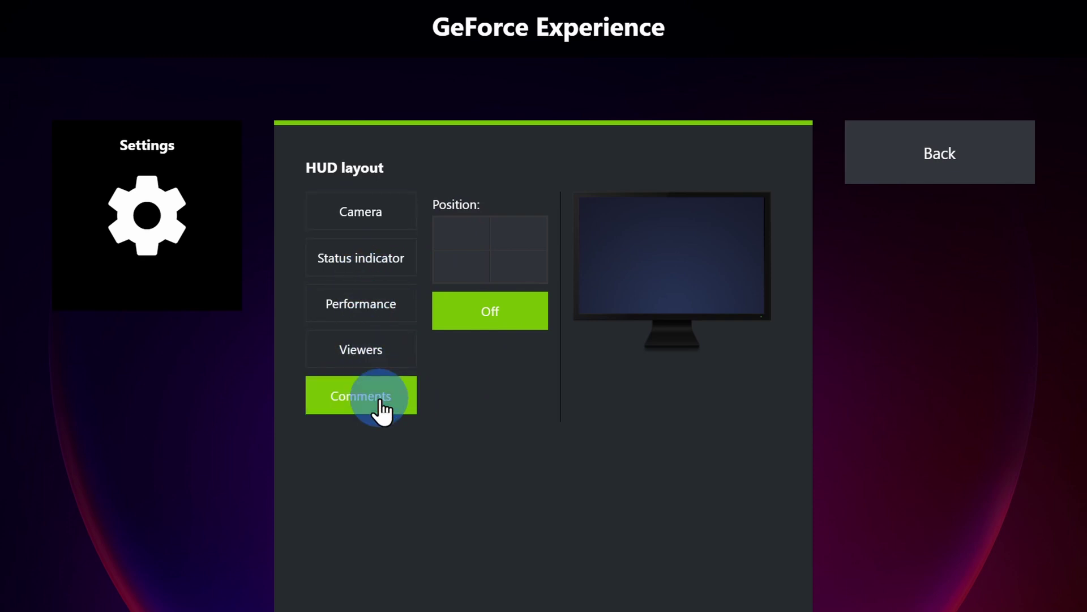
left_click(443, 242)
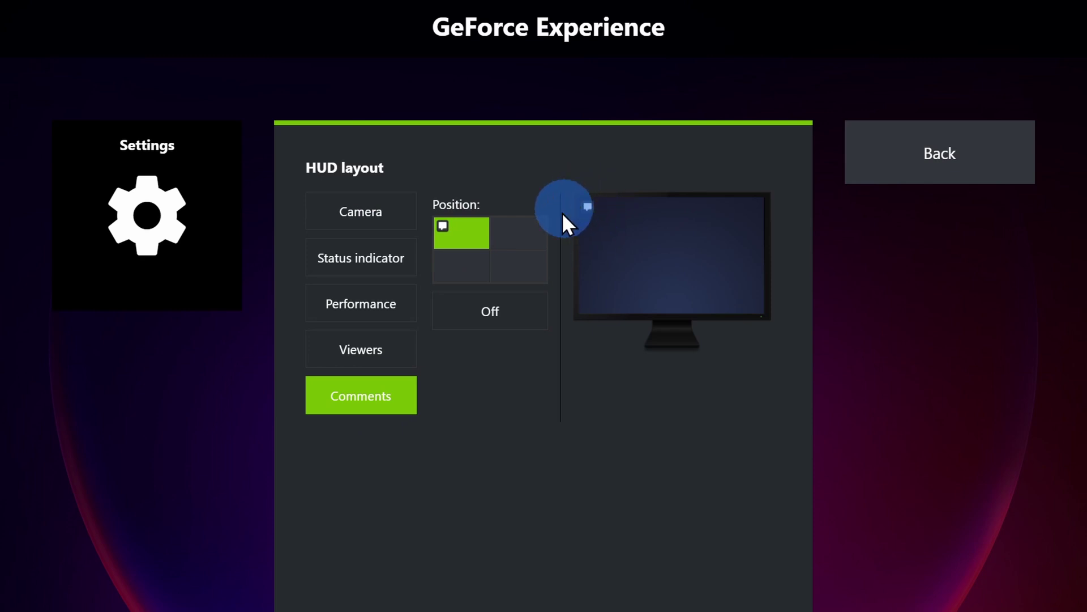
key("Escape")
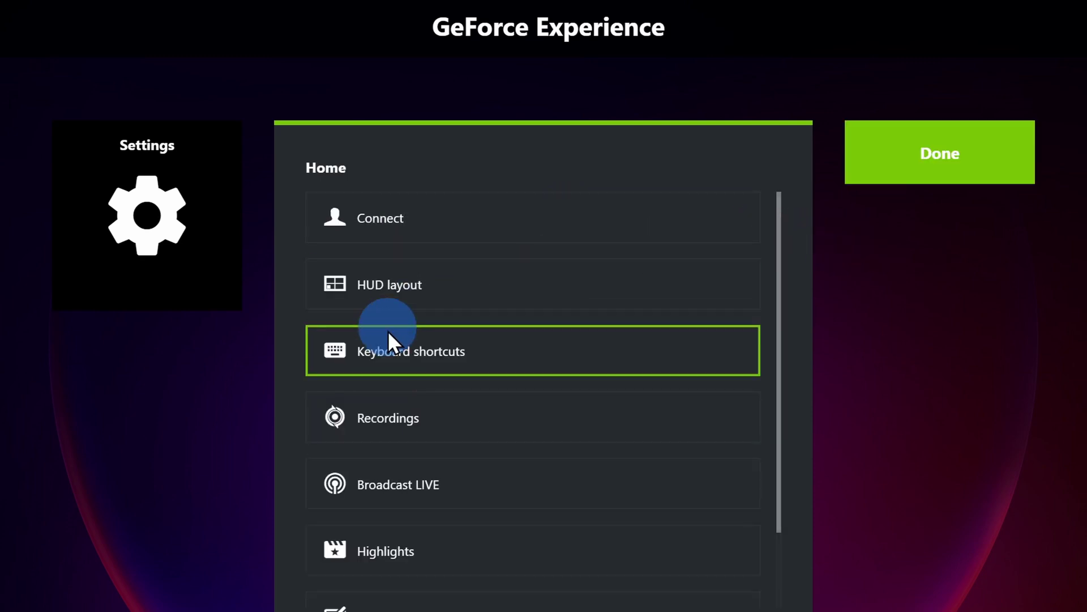
left_click(487, 362)
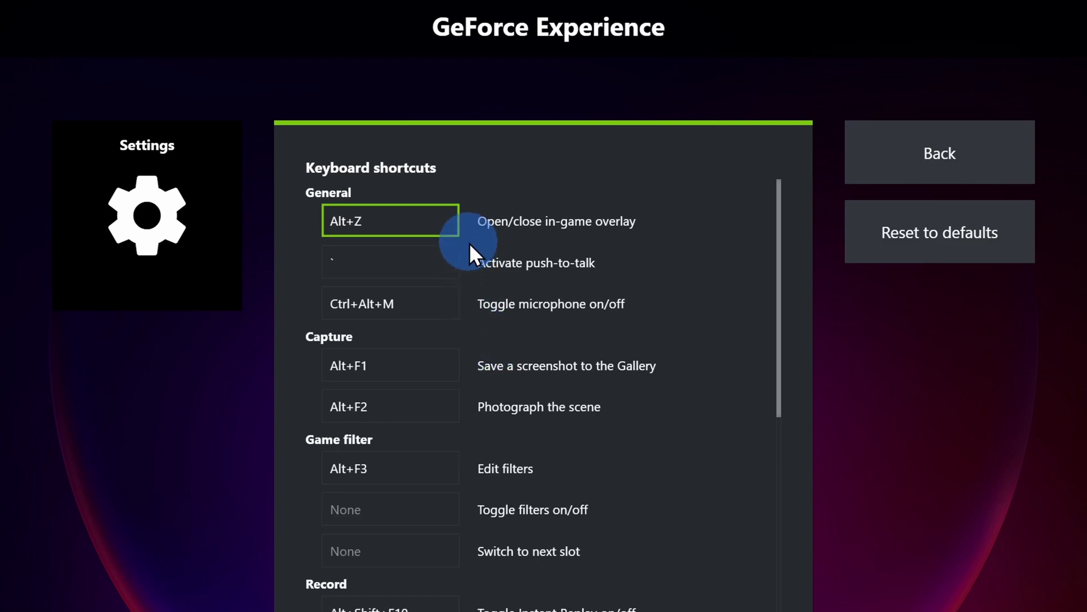
scroll(468, 217, "down", 8)
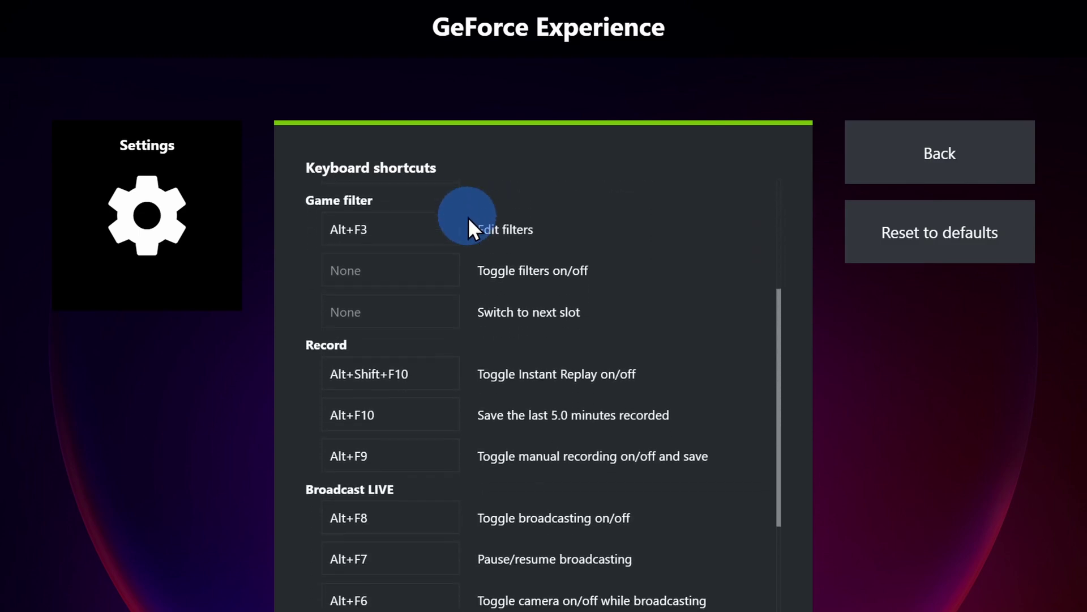
scroll(467, 216, "down", 3)
scroll(465, 370, "up", 15)
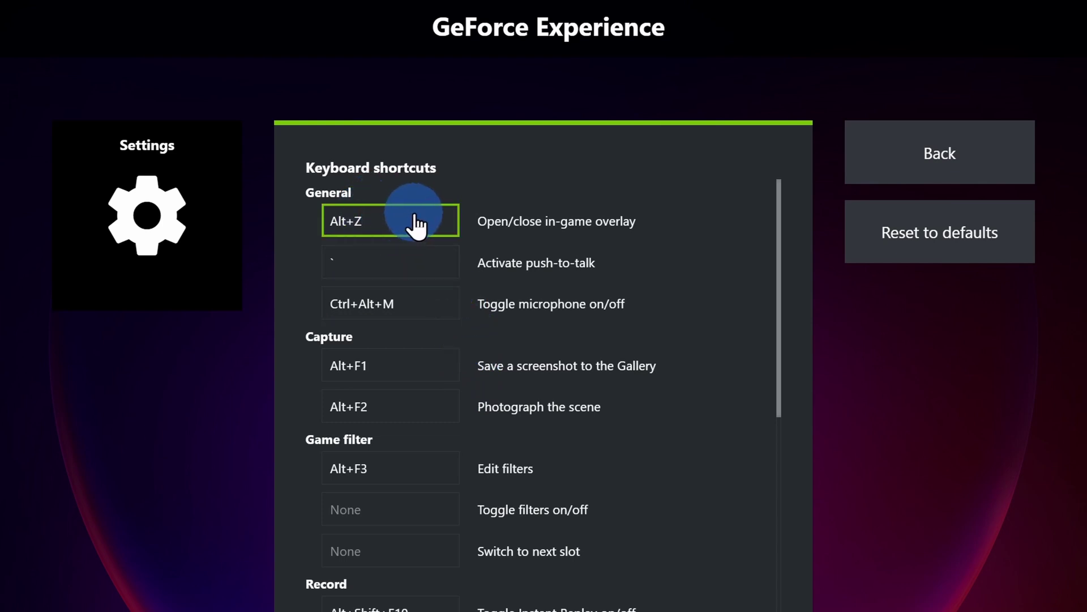
scroll(539, 269, "down", 3)
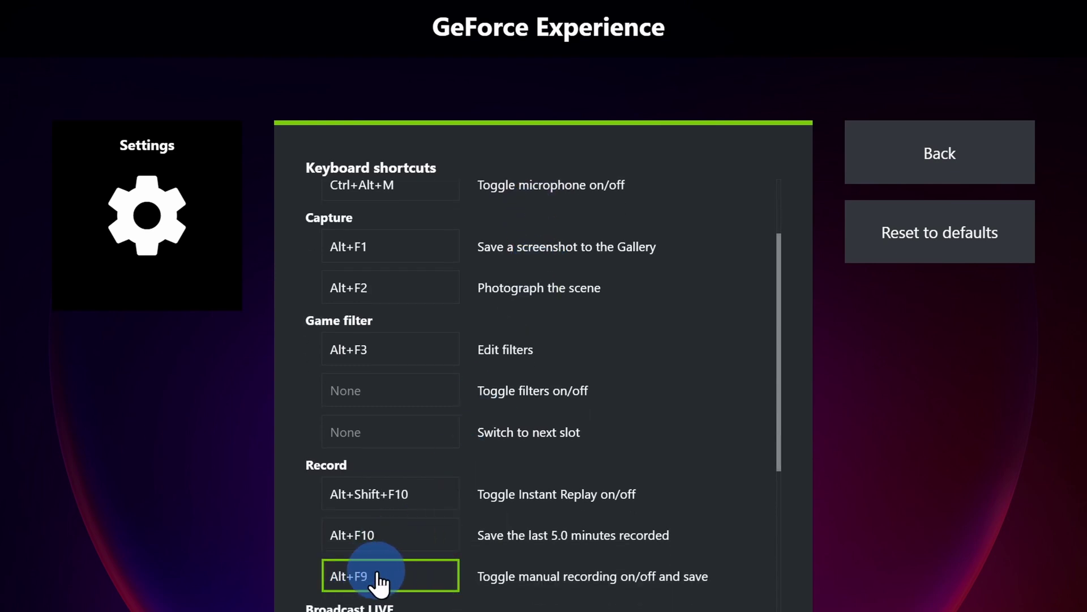
key("Escape")
scroll(606, 335, "down", 3)
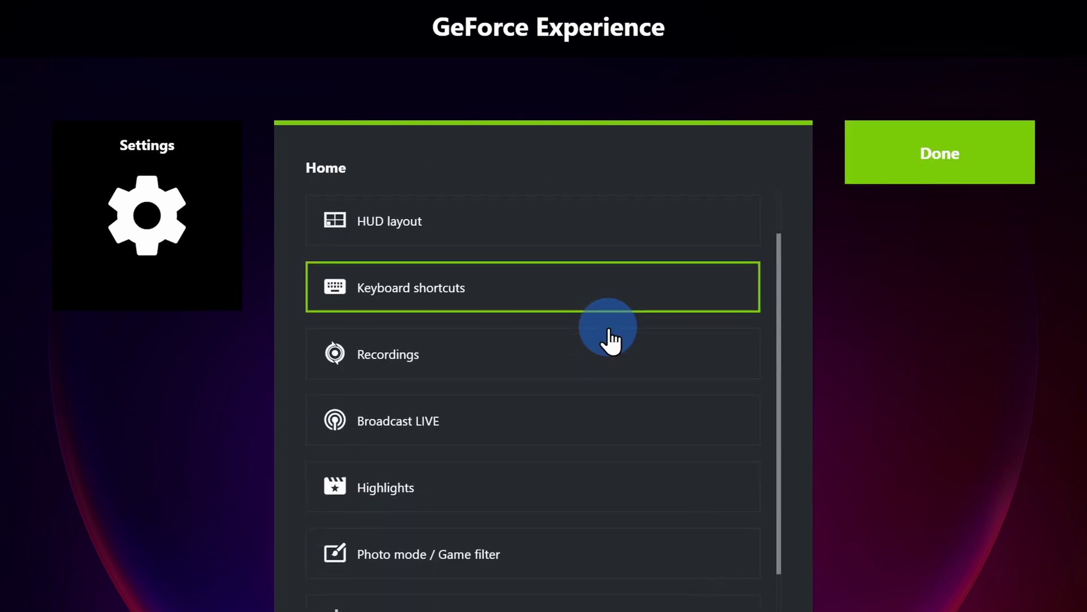
Step: Bring up the overlay's Audio settings page from the Settings list
left_click(415, 506)
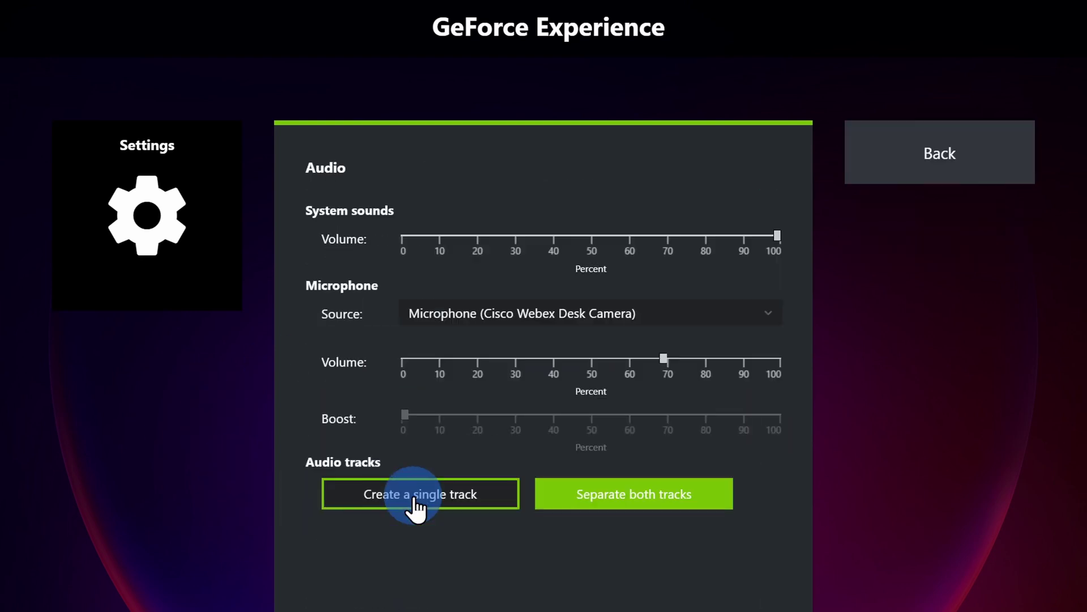